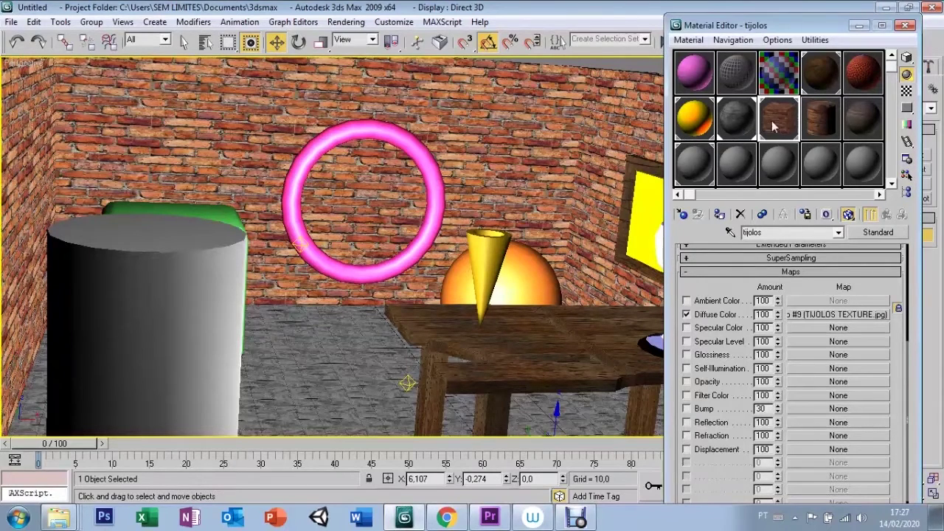
# - Copy the tijolos brick diffuse texture into the Bump slot and set bump amount to 900
pyautogui.click(905, 26)
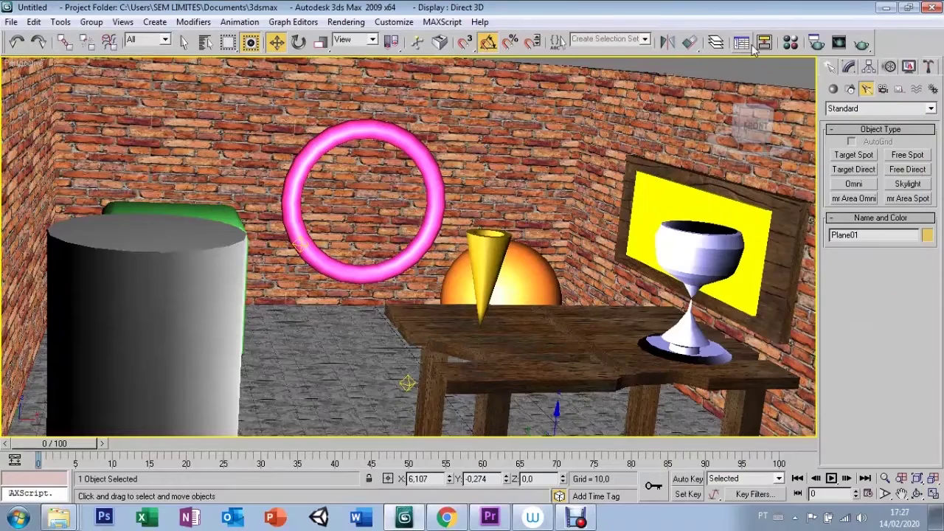
pyautogui.click(790, 42)
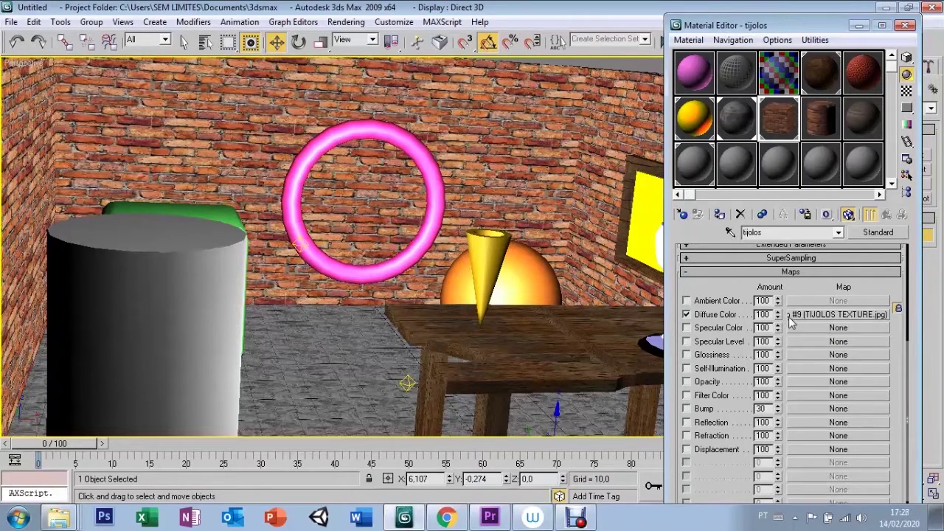
pyautogui.moveTo(789, 322); pyautogui.dragTo(820, 335)
pyautogui.moveTo(822, 351); pyautogui.dragTo(794, 411)
pyautogui.click(760, 299)
pyautogui.click(757, 341)
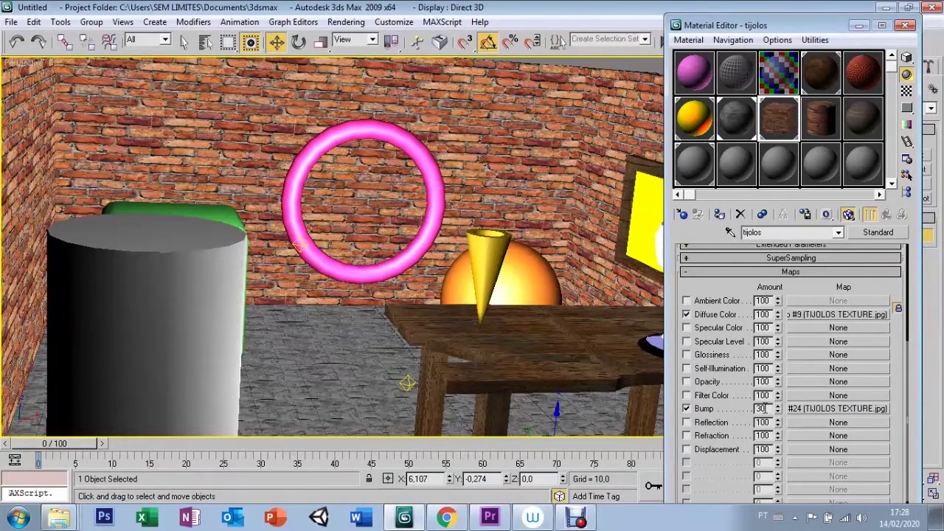
pyautogui.moveTo(767, 407); pyautogui.dragTo(746, 414)
pyautogui.write('900')
pyautogui.press('Return')
pyautogui.click(859, 26)
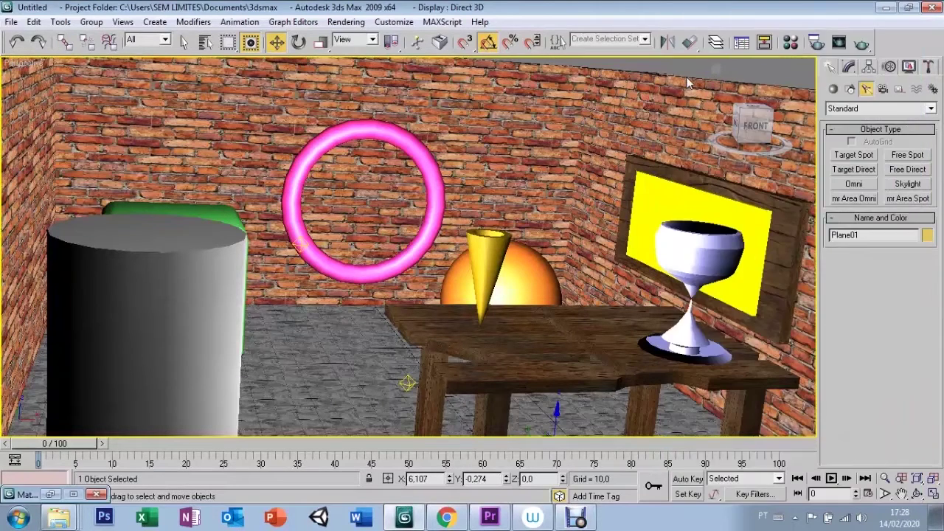
# - Test-render the perspective view, then pan and zoom to bring the tabletop and framed wall into view
pyautogui.hotkey('shift', 'q')
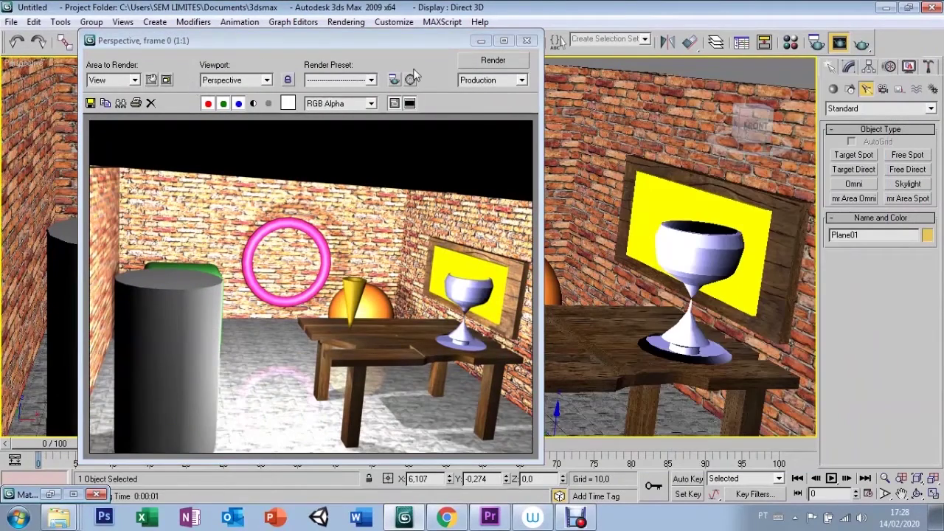
pyautogui.click(527, 40)
pyautogui.click(901, 493)
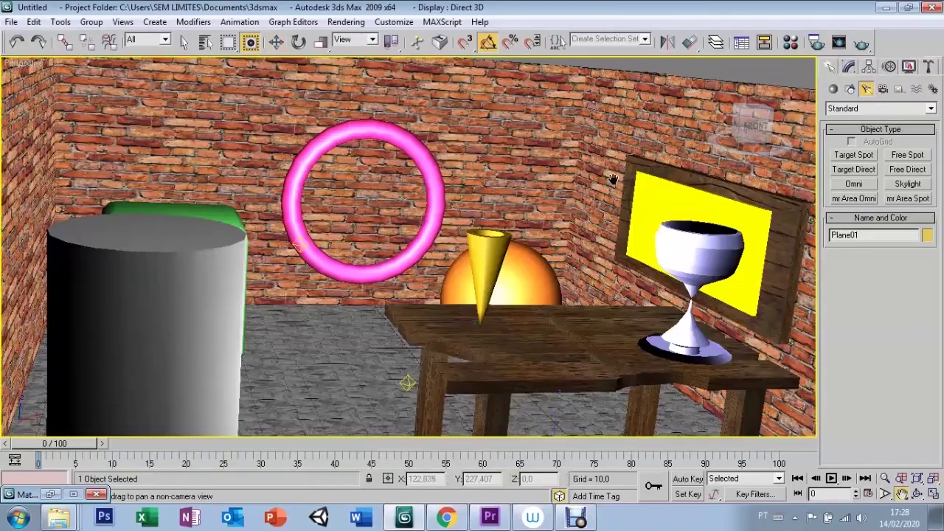
pyautogui.moveTo(560, 74); pyautogui.dragTo(450, 102)
pyautogui.scroll(4, 449, 102)
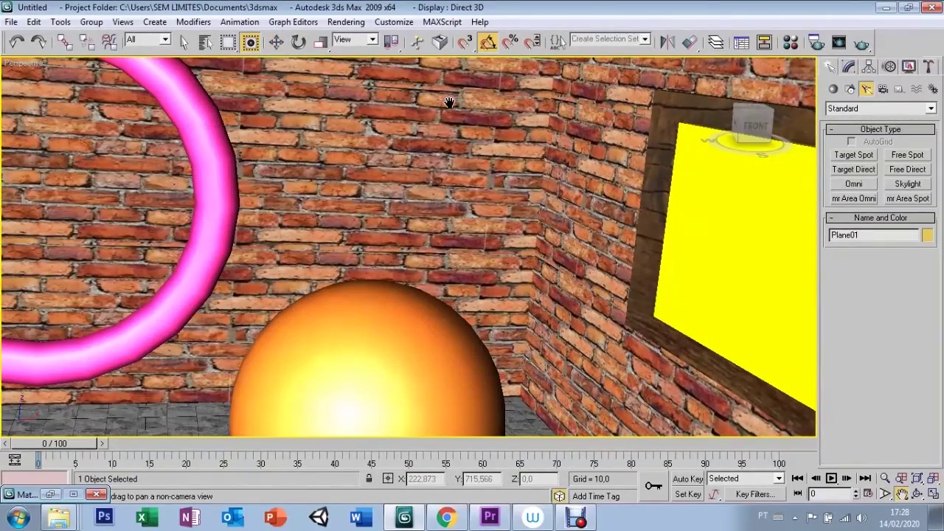
pyautogui.moveTo(537, 255); pyautogui.dragTo(337, 274)
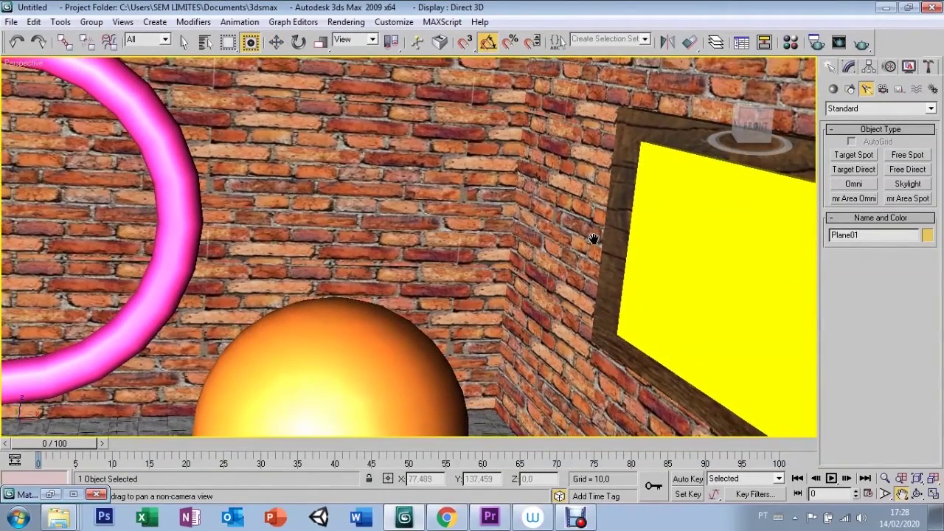
pyautogui.moveTo(594, 240); pyautogui.dragTo(539, 263)
pyautogui.press('w')
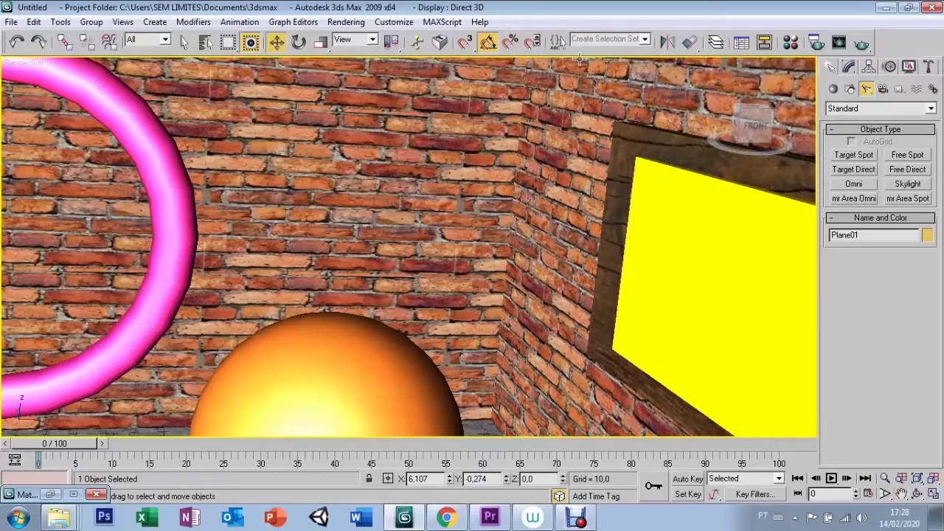
pyautogui.press('z')
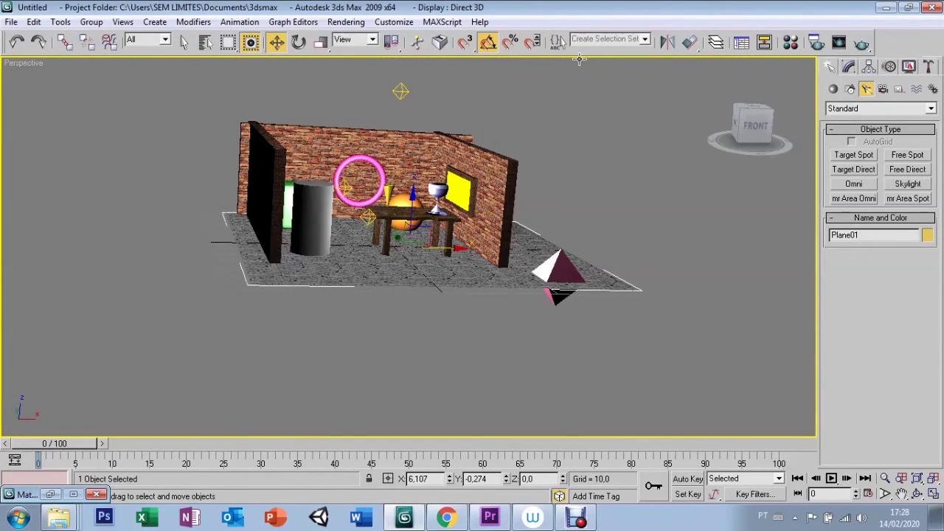
pyautogui.scroll(5, 578, 59)
pyautogui.scroll(3, 579, 59)
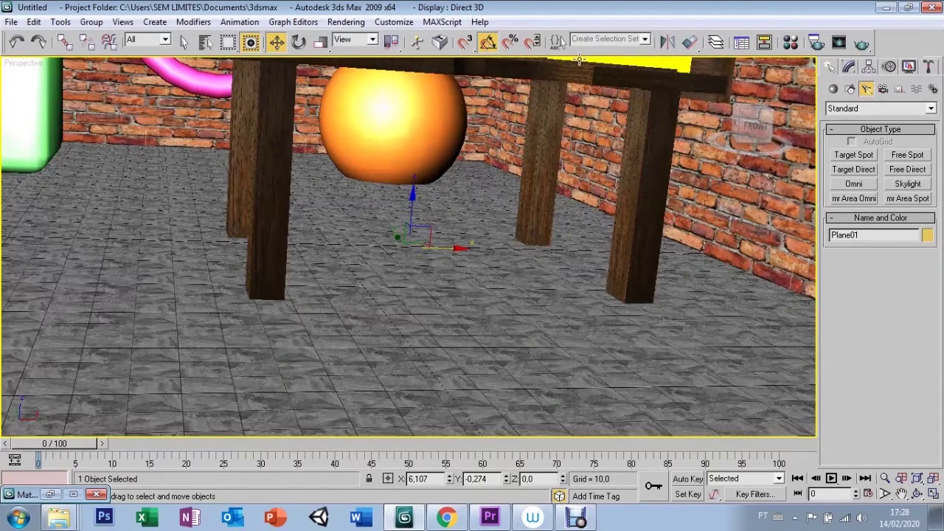
pyautogui.click(901, 494)
pyautogui.moveTo(669, 160); pyautogui.dragTo(547, 246)
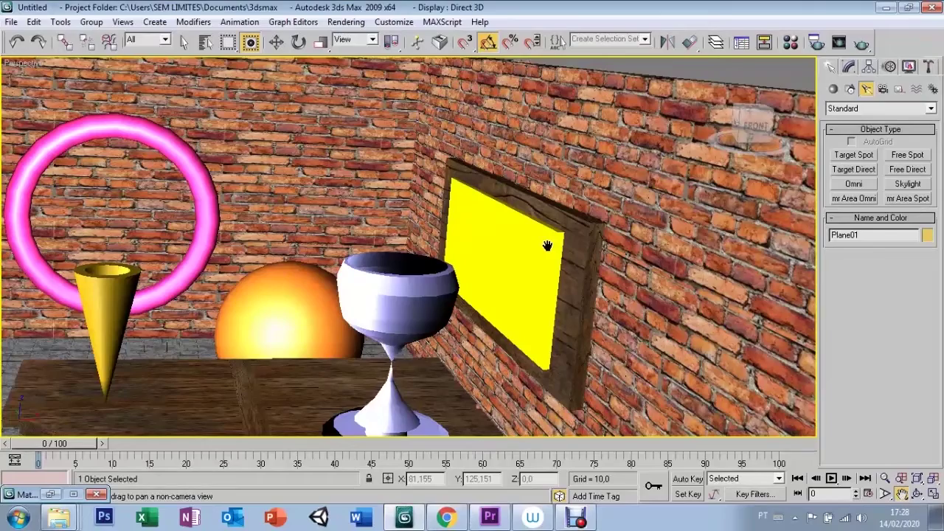
# - Render again, recentre and zoom out on the table scene, and deselect everything
pyautogui.hotkey('shift', 'q')
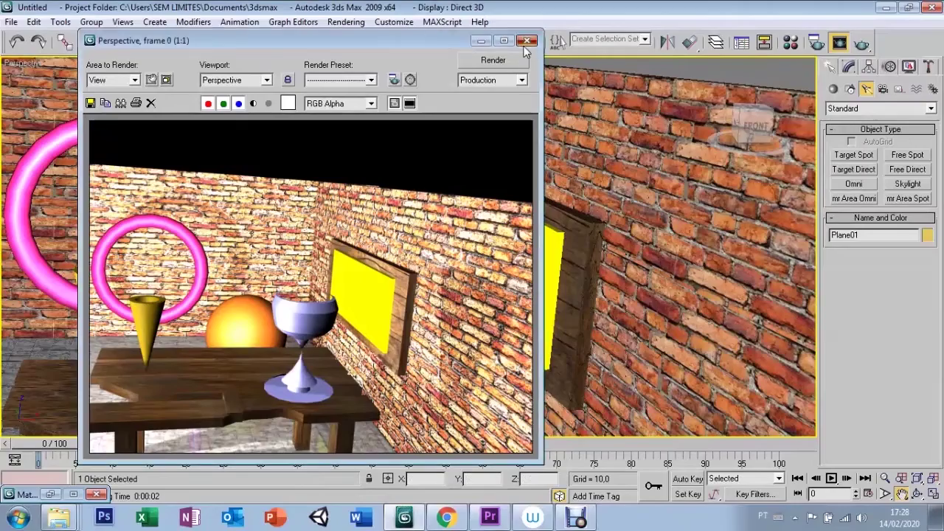
pyautogui.click(527, 39)
pyautogui.scroll(-3, 402, 223)
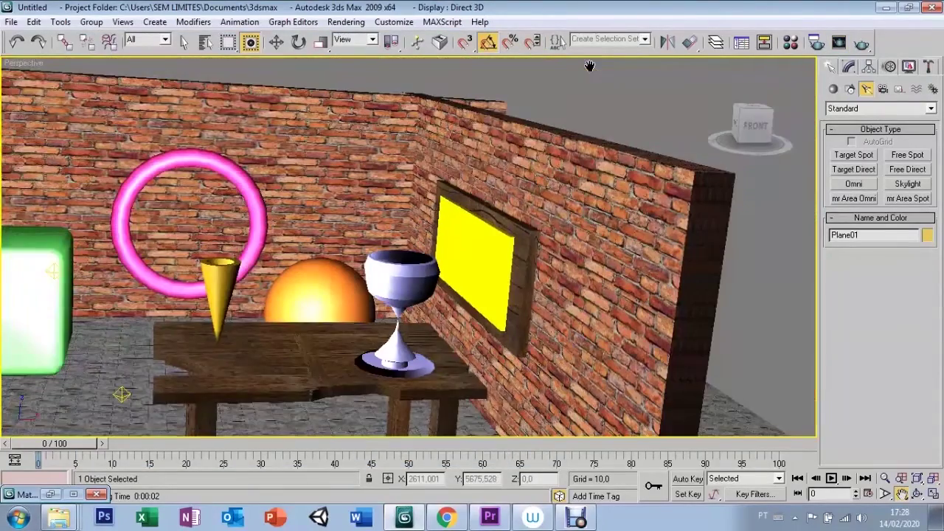
pyautogui.scroll(2, 490, 190)
pyautogui.moveTo(490, 189); pyautogui.dragTo(467, 182)
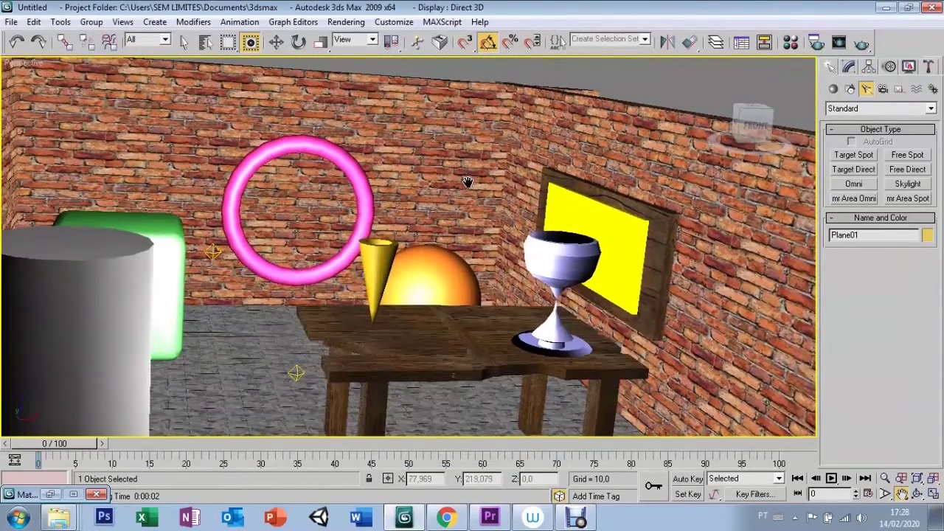
pyautogui.press('w')
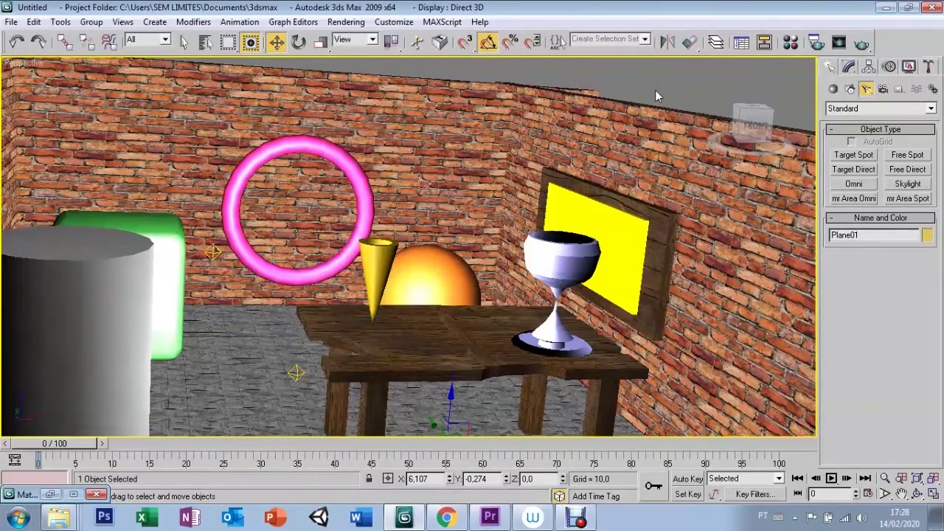
pyautogui.scroll(-3, 655, 90)
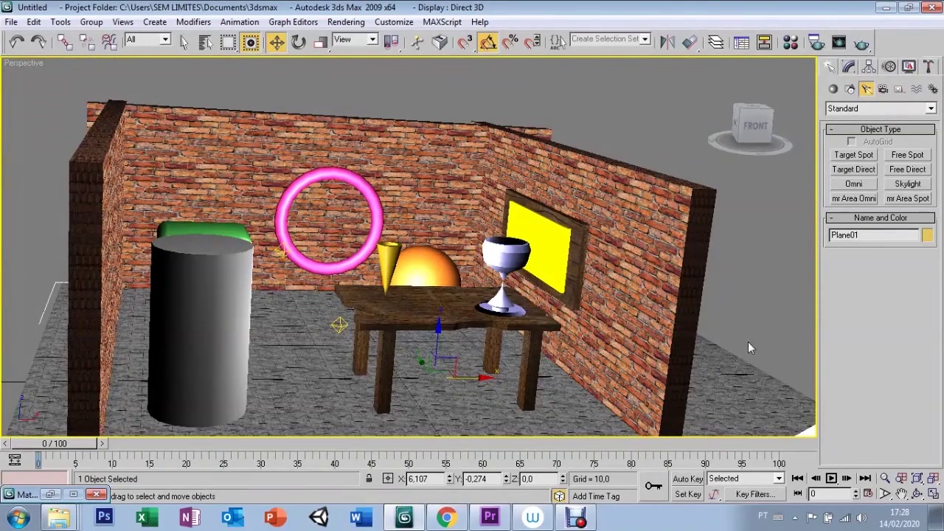
pyautogui.click(766, 348)
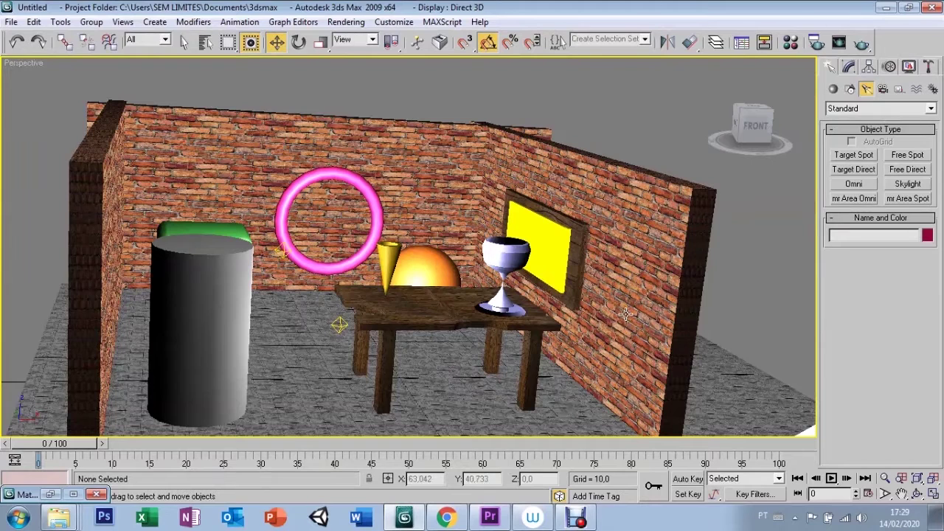
# - Rename the floor material to piso in the Material Editor
pyautogui.press('m')
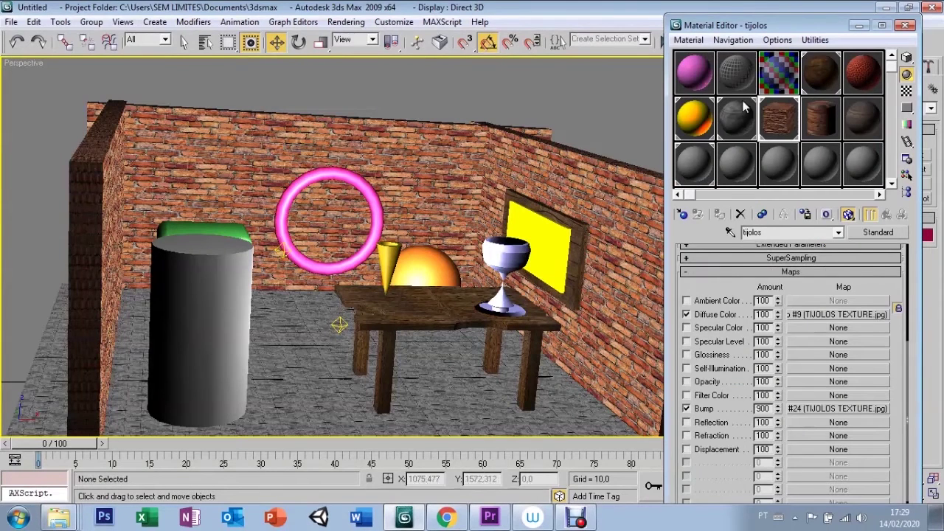
pyautogui.click(736, 123)
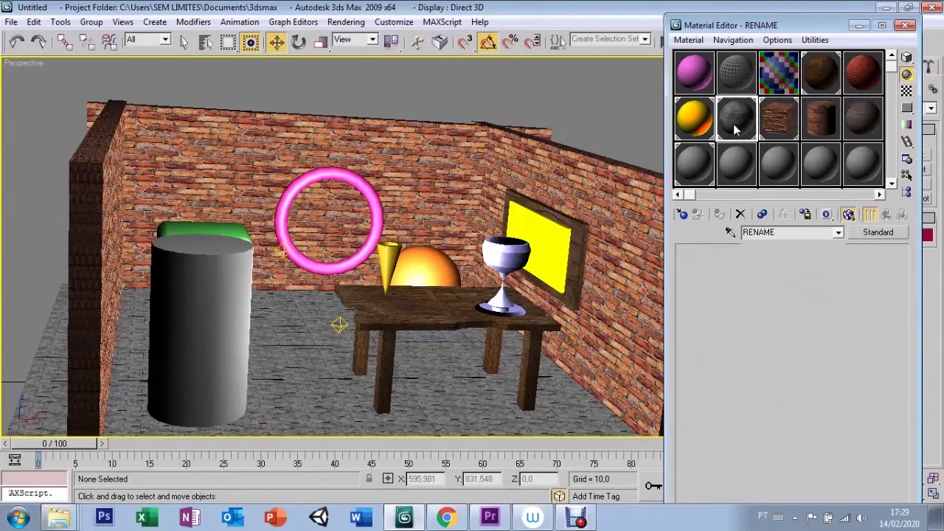
pyautogui.doubleClick(777, 233)
pyautogui.write('pi')
pyautogui.press('Return')
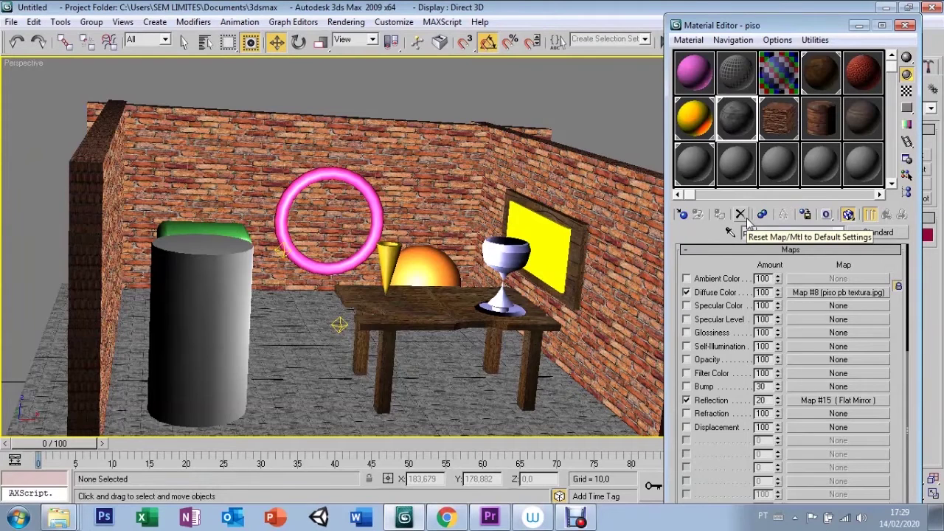
pyautogui.click(779, 132)
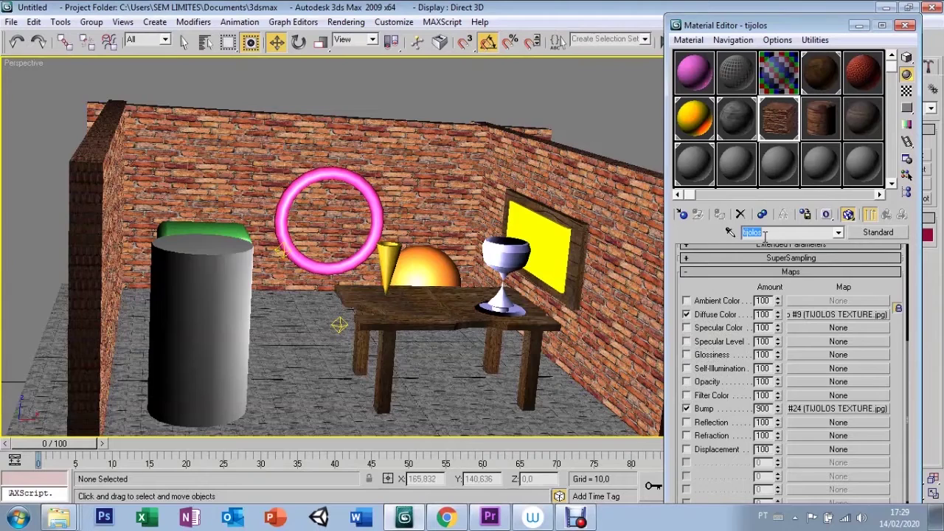
pyautogui.click(743, 138)
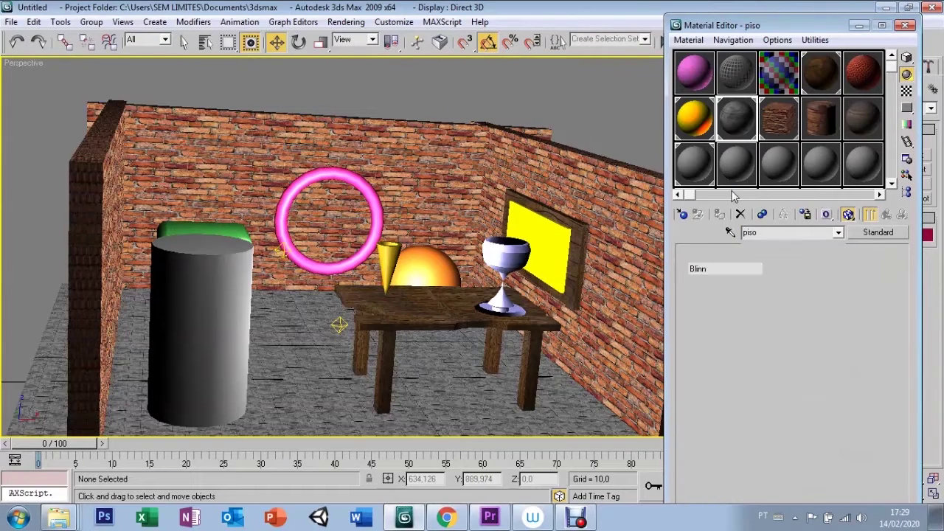
# - Replace piso's reflection with a new Flat Mirror map at a lowered amount, then render
pyautogui.click(806, 373)
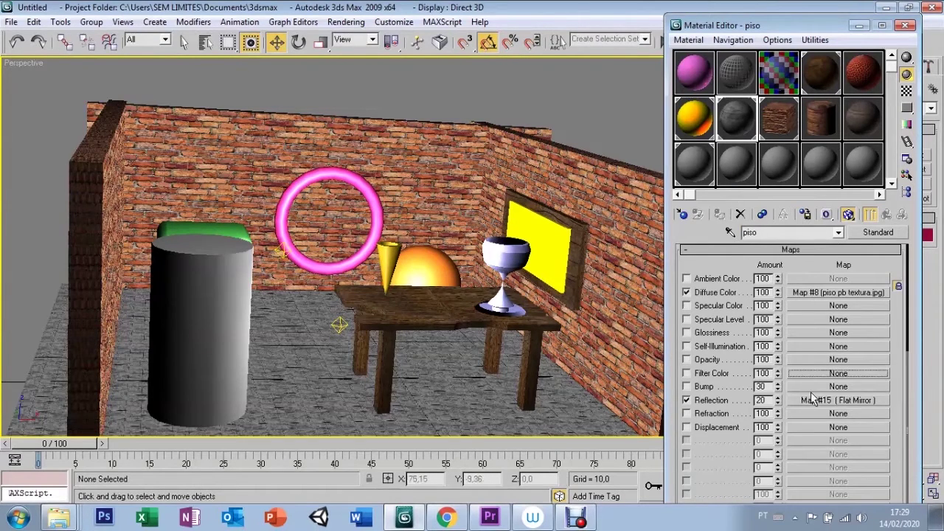
pyautogui.moveTo(837, 386); pyautogui.dragTo(795, 405)
pyautogui.click(795, 401)
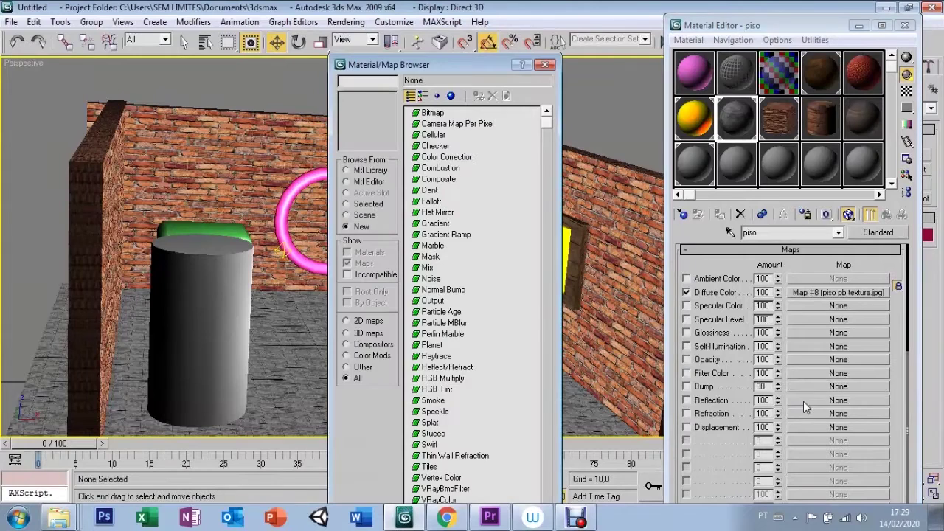
pyautogui.doubleClick(425, 213)
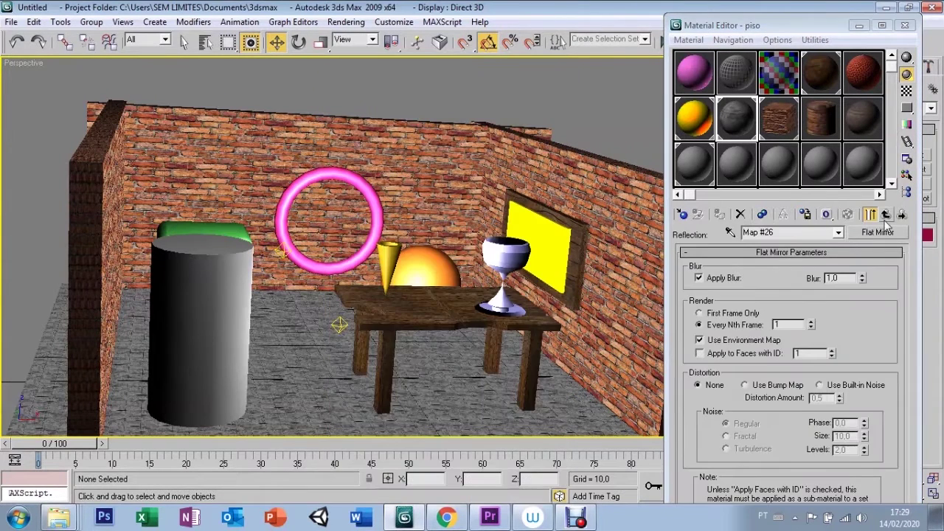
pyautogui.click(885, 215)
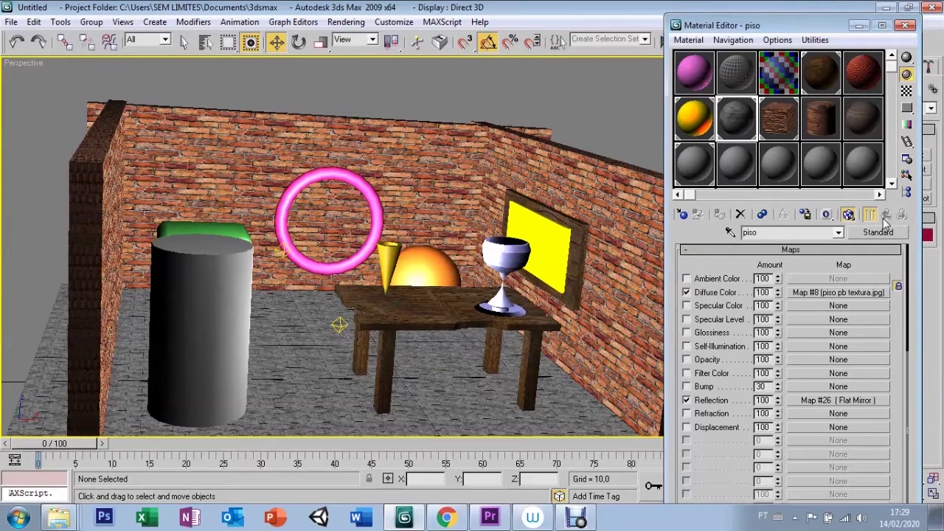
pyautogui.moveTo(768, 400); pyautogui.dragTo(741, 402)
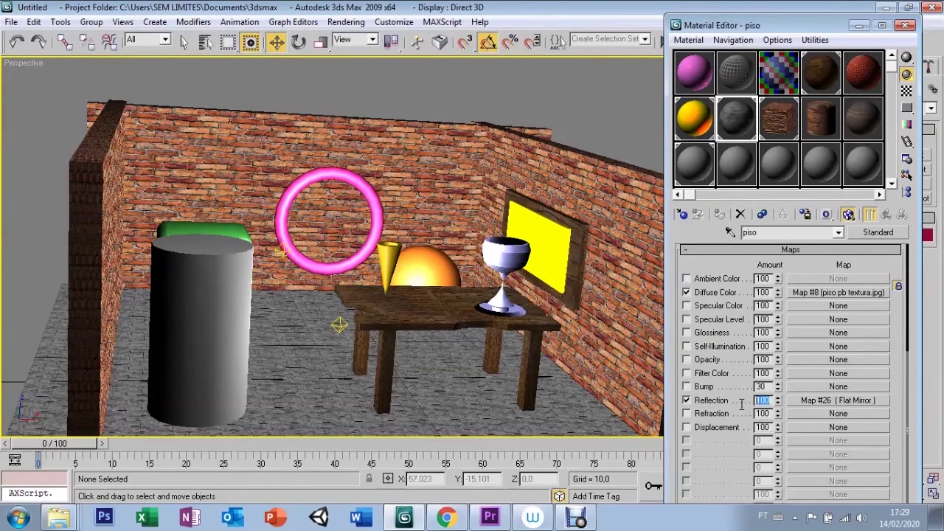
pyautogui.write('20')
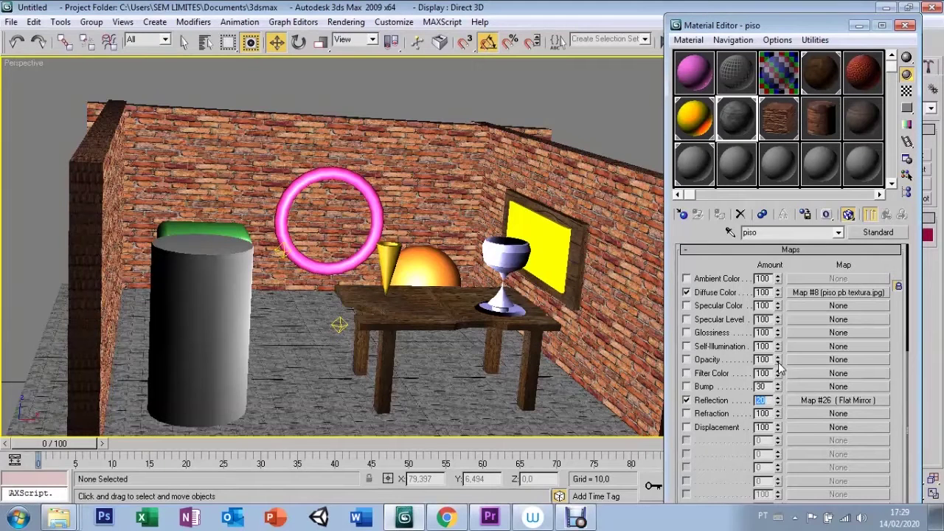
pyautogui.click(905, 25)
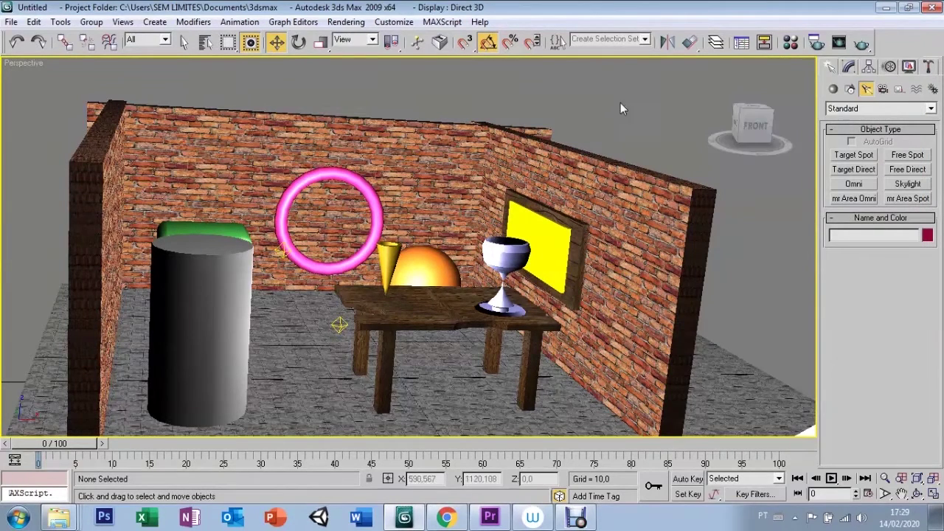
pyautogui.hotkey('shift', 'q')
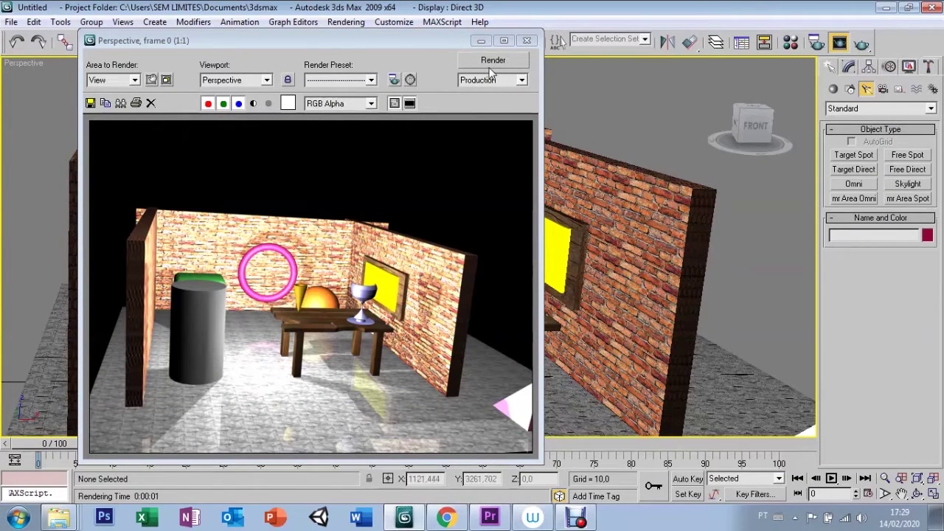
# - Zoom the perspective view in closer on the table and render it
pyautogui.click(526, 40)
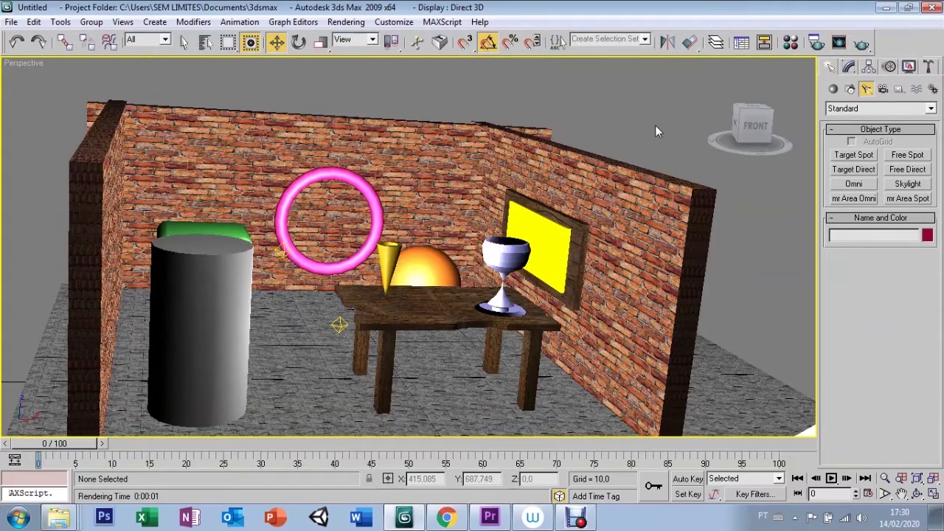
pyautogui.click(901, 493)
pyautogui.scroll(3, 544, 208)
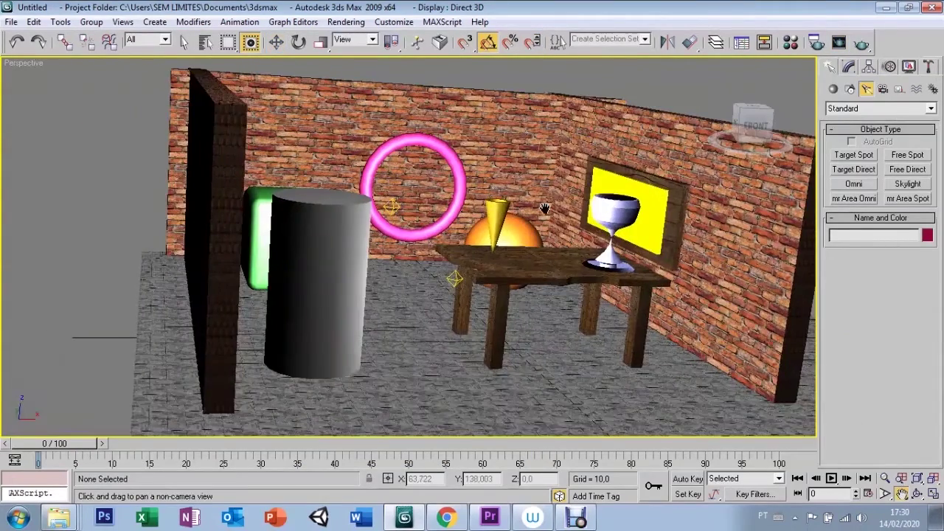
pyautogui.scroll(2, 544, 208)
pyautogui.hotkey('shift', 'q')
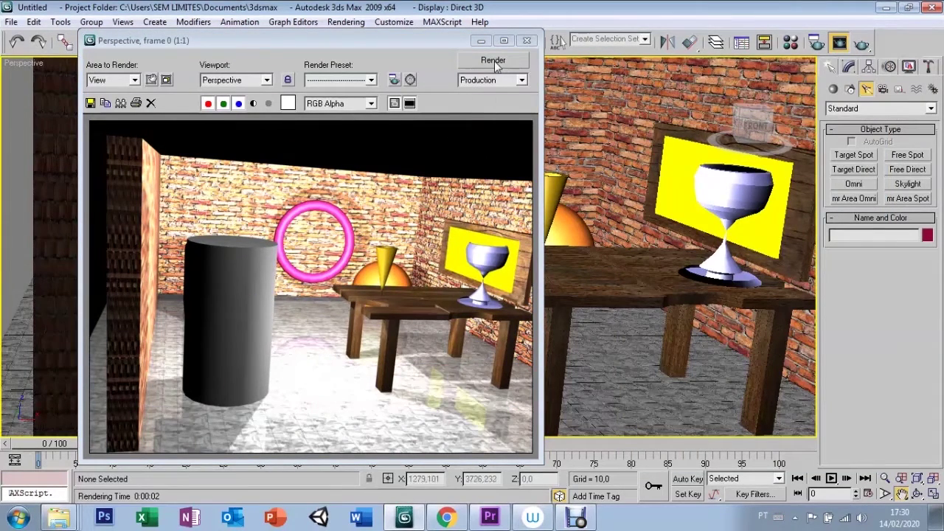
pyautogui.click(527, 40)
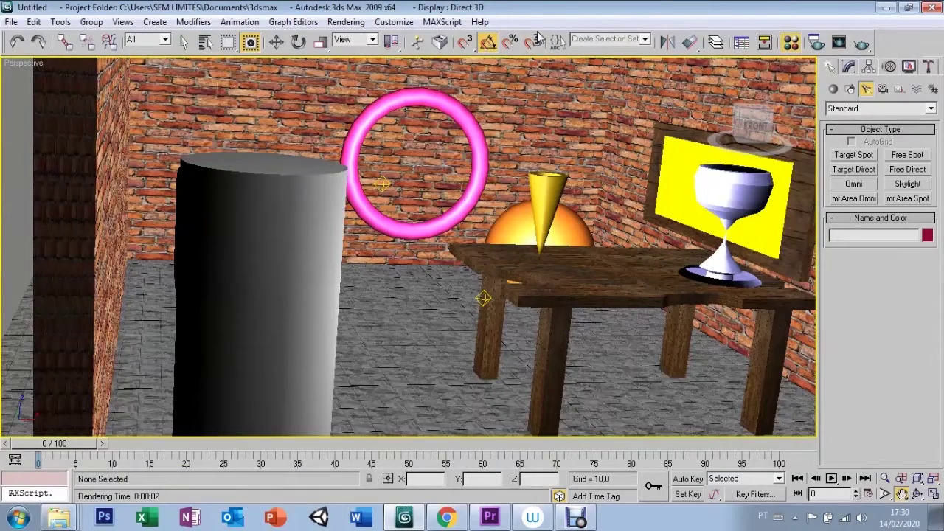
# - Raise the piso floor's Reflection amount to 40 and render the room again
pyautogui.click(789, 42)
pyautogui.doubleClick(760, 399)
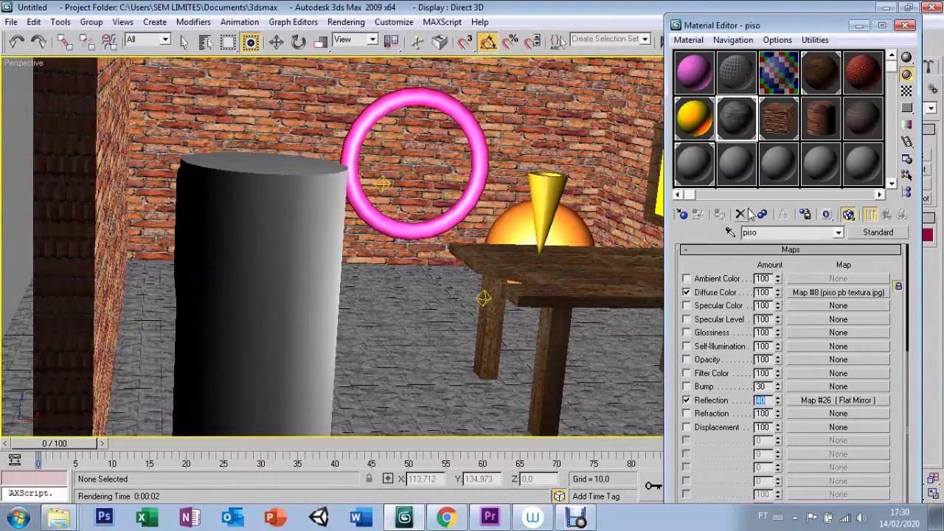
pyautogui.click(907, 26)
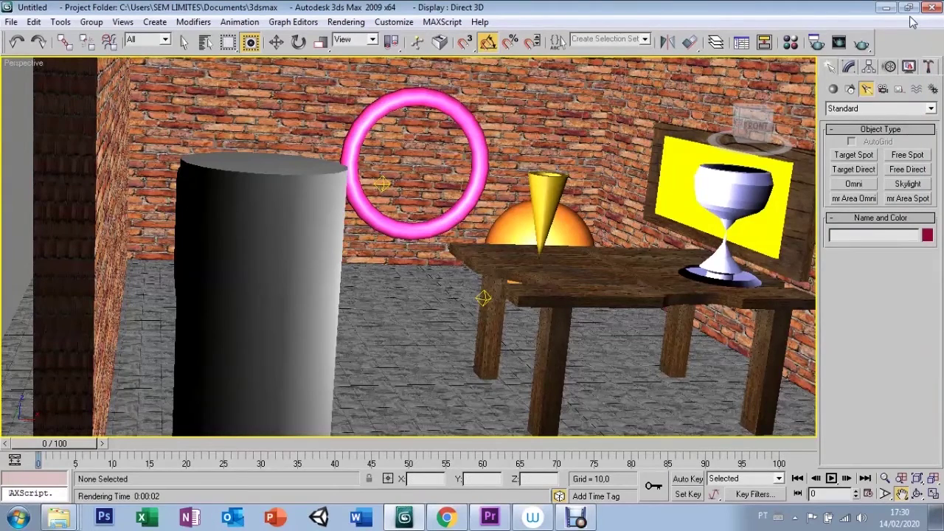
pyautogui.hotkey('shift', 'q')
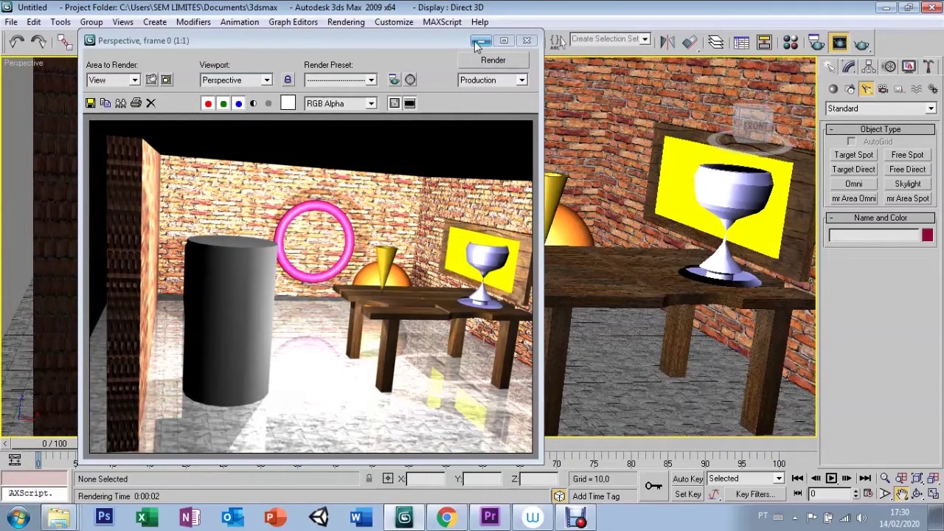
pyautogui.click(526, 42)
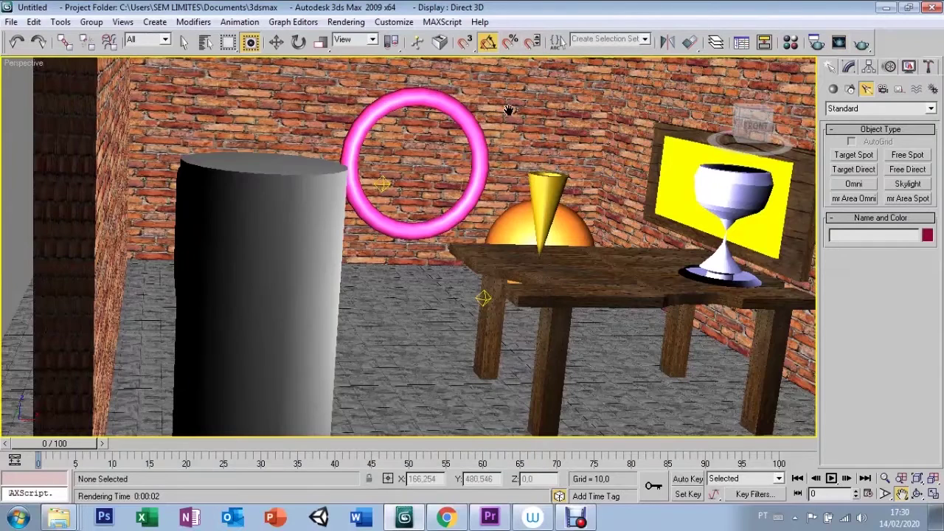
# - Select Omni03 beside the table, set its Multiplier to 0.7, and render
pyautogui.press('w')
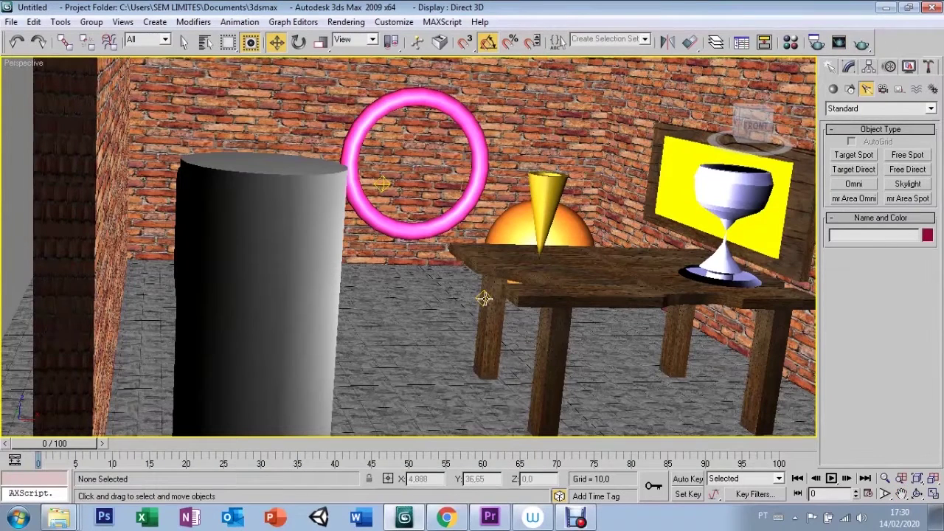
pyautogui.click(483, 297)
pyautogui.click(849, 67)
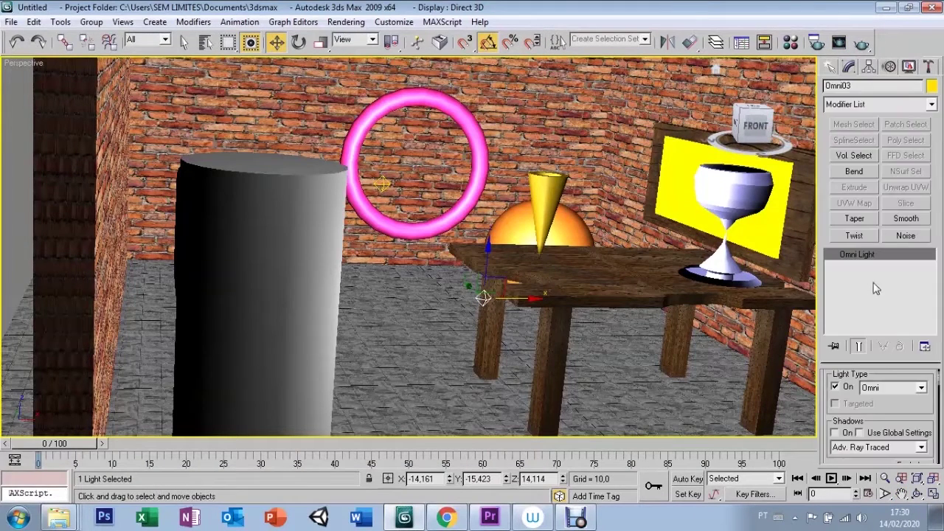
pyautogui.moveTo(852, 376); pyautogui.dragTo(887, 316)
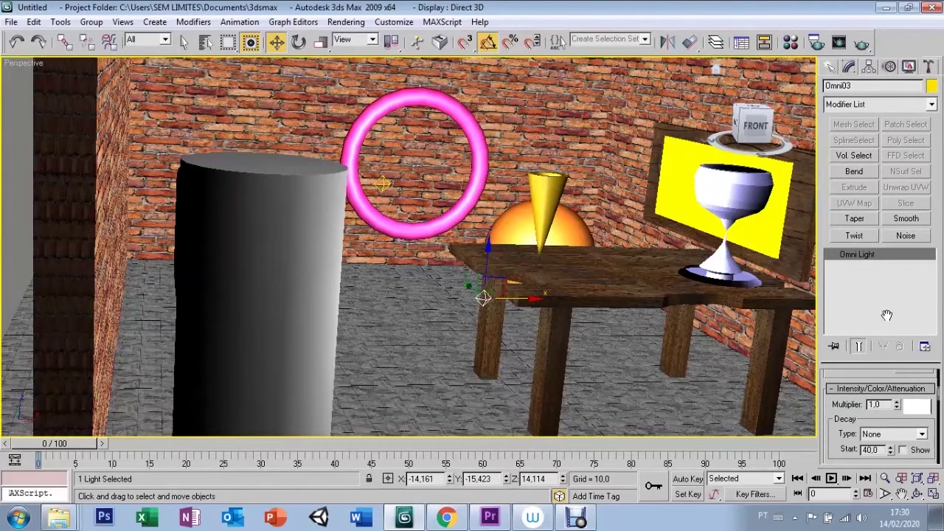
pyautogui.doubleClick(866, 404)
pyautogui.write('0,7')
pyautogui.click(829, 67)
pyautogui.click(852, 70)
pyautogui.hotkey('shift', 'q')
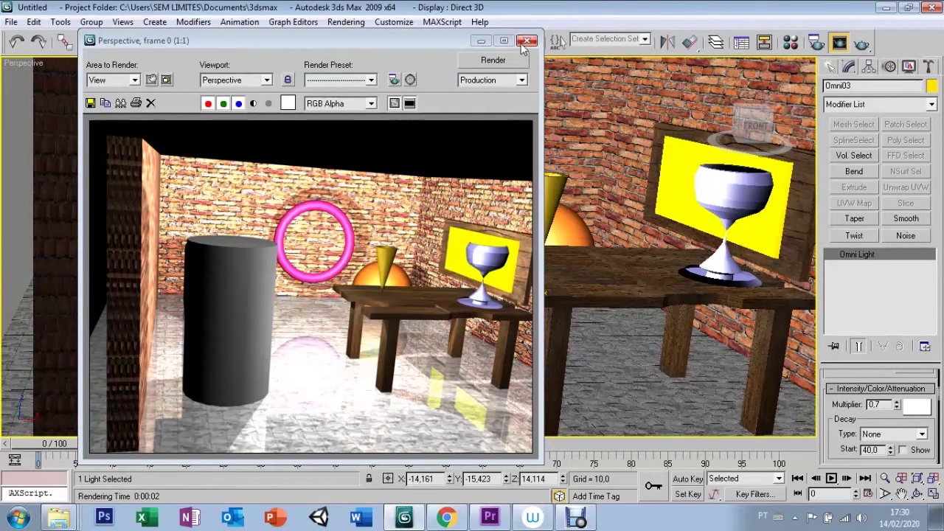
pyautogui.click(526, 40)
# - Raise Omni03 toward the ceiling, render, then select all three omni lights and lift them higher
pyautogui.moveTo(485, 256); pyautogui.dragTo(507, 94)
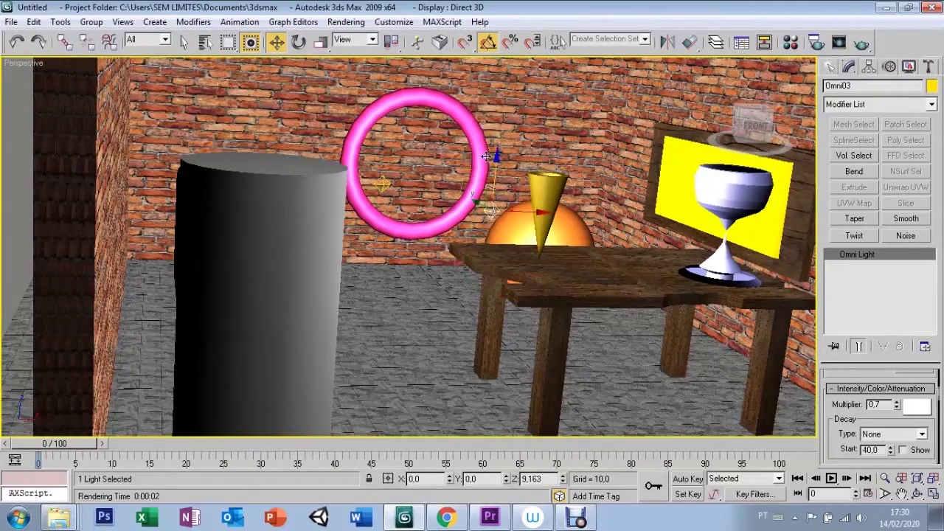
pyautogui.hotkey('shift', 'q')
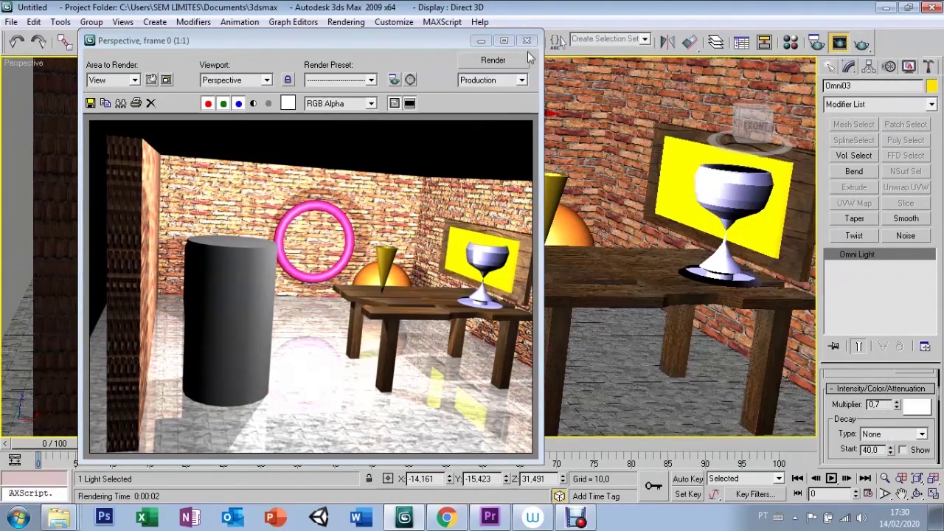
pyautogui.click(527, 40)
pyautogui.click(204, 44)
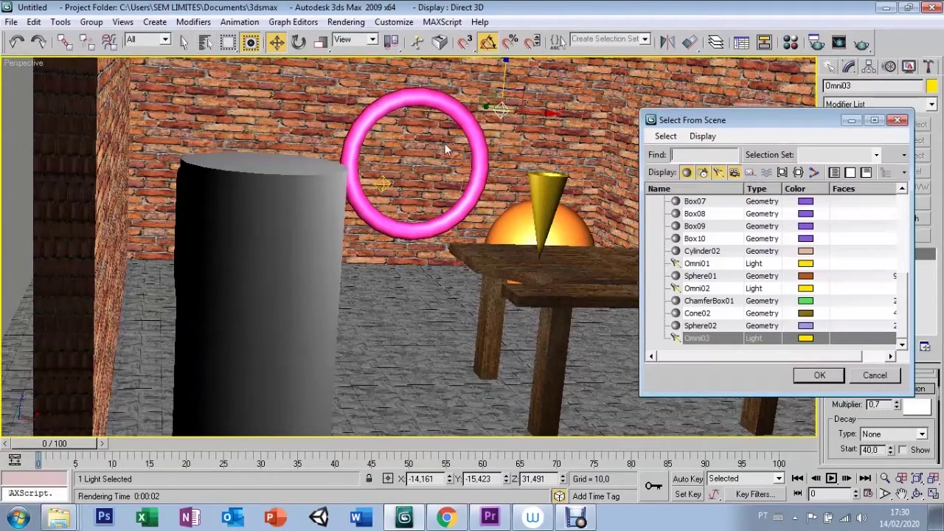
pyautogui.keyDown('ctrl'); pyautogui.click(689, 290); pyautogui.keyUp('ctrl')
pyautogui.keyDown('ctrl'); pyautogui.click(695, 264); pyautogui.keyUp('ctrl')
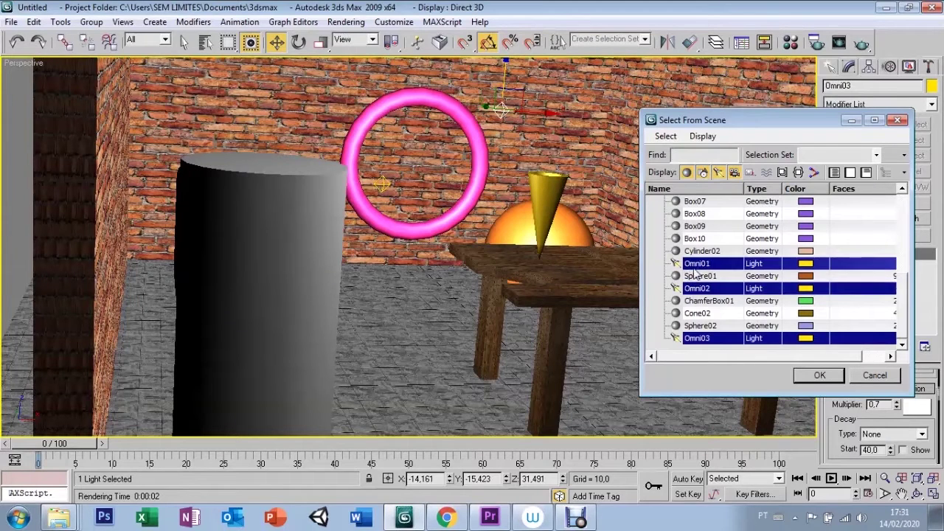
pyautogui.click(817, 376)
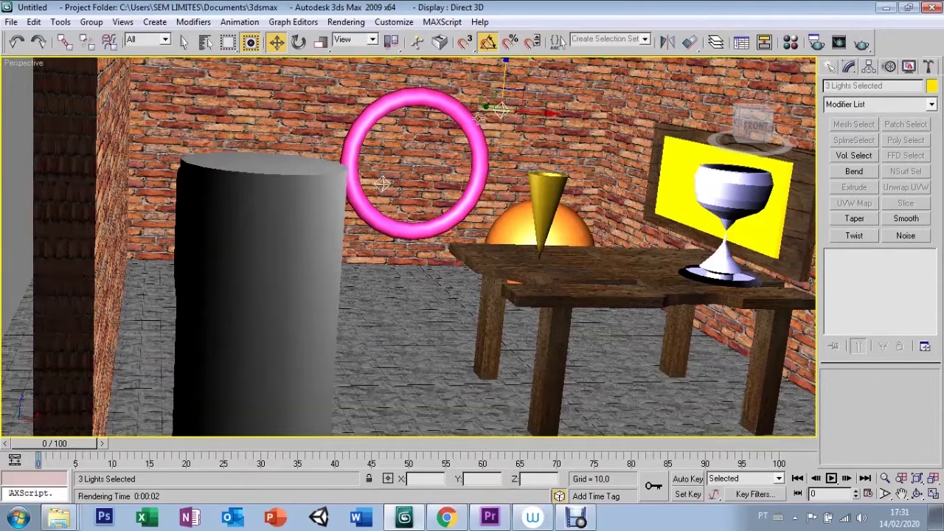
pyautogui.moveTo(505, 80); pyautogui.dragTo(512, 22)
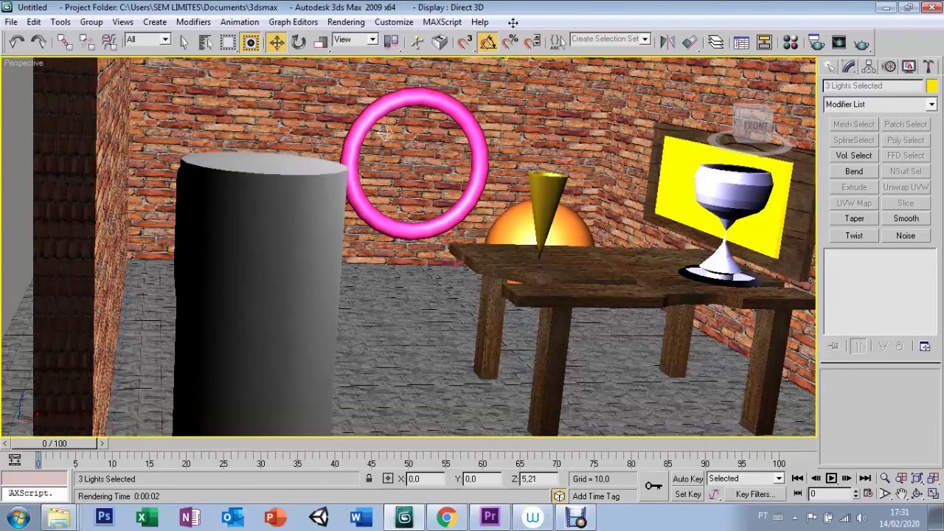
# - Select only Omni02, set its Multiplier to 0.3, and render the perspective view
pyautogui.click(206, 42)
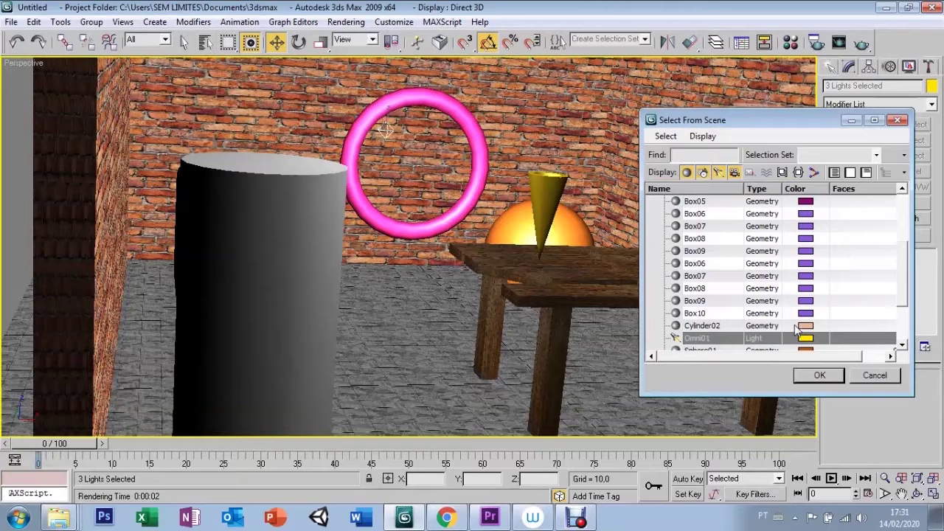
pyautogui.click(693, 338)
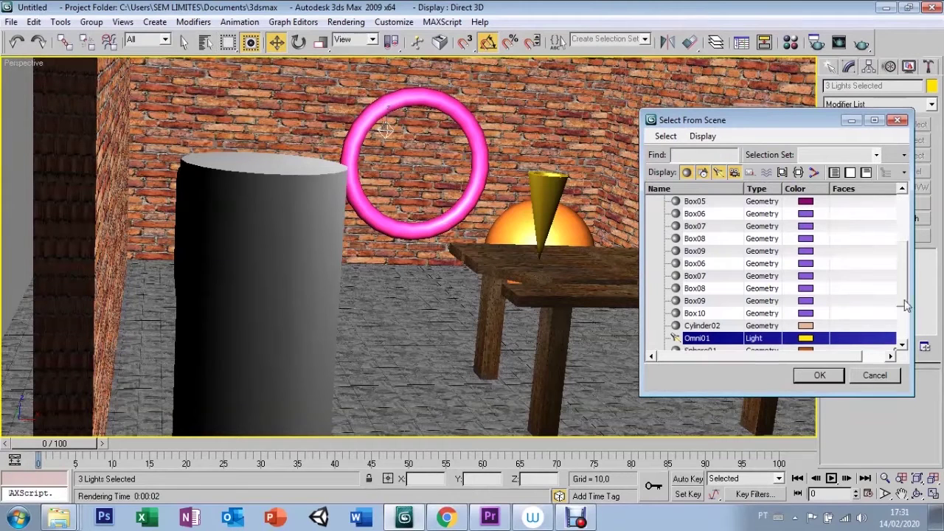
pyautogui.scroll(-2, 904, 309)
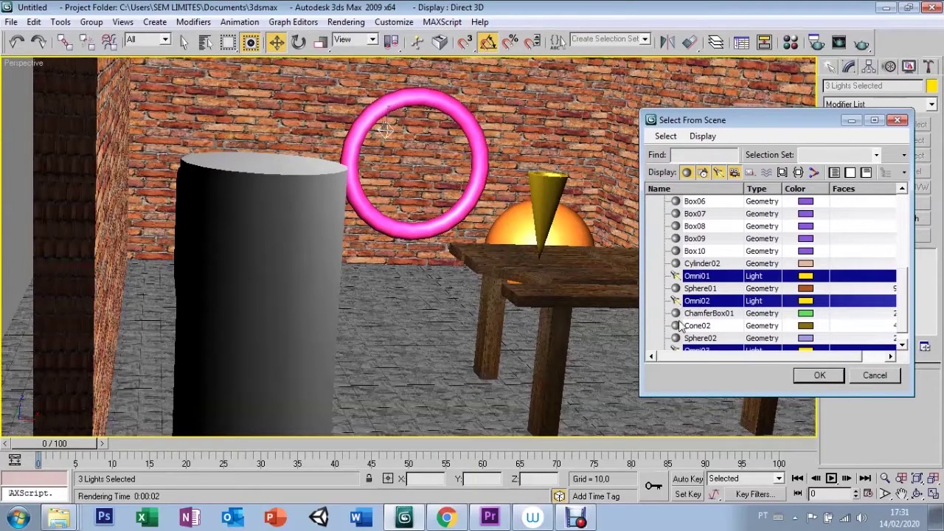
pyautogui.click(700, 337)
pyautogui.click(697, 301)
pyautogui.click(817, 375)
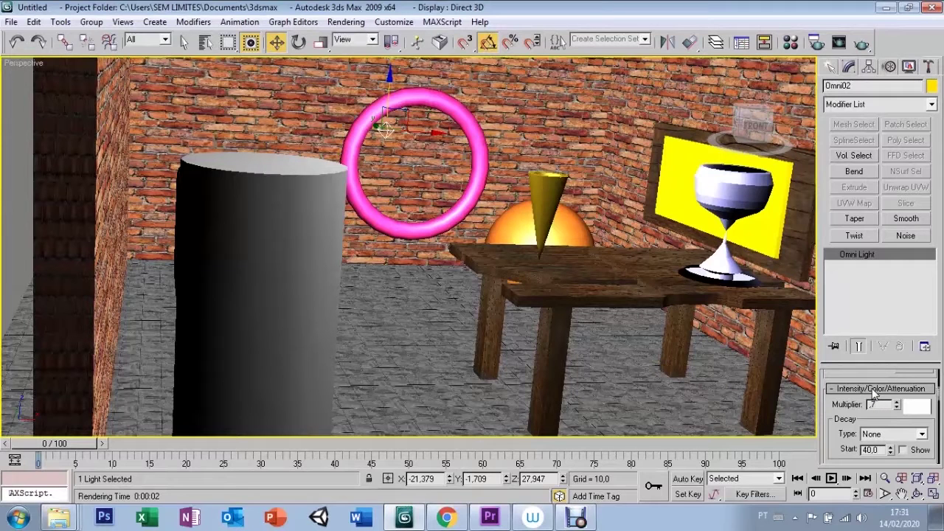
pyautogui.press('Return')
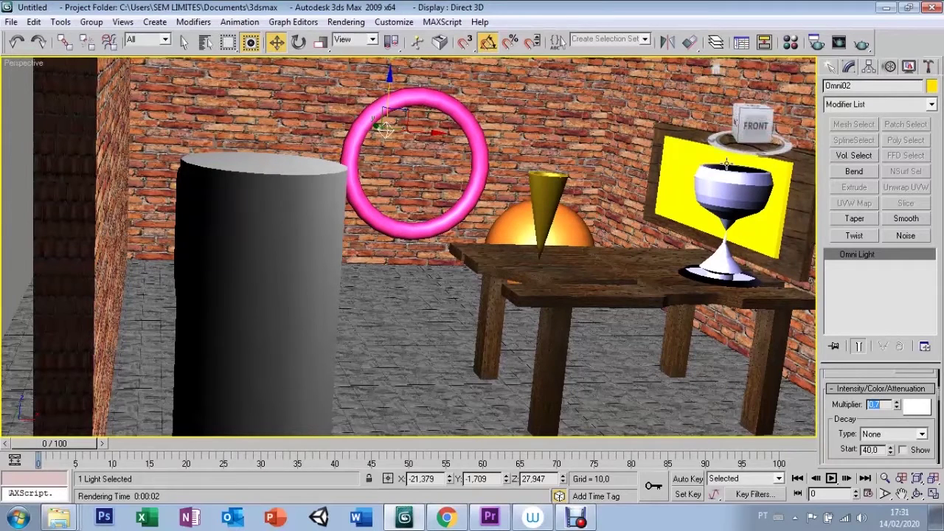
pyautogui.click(816, 43)
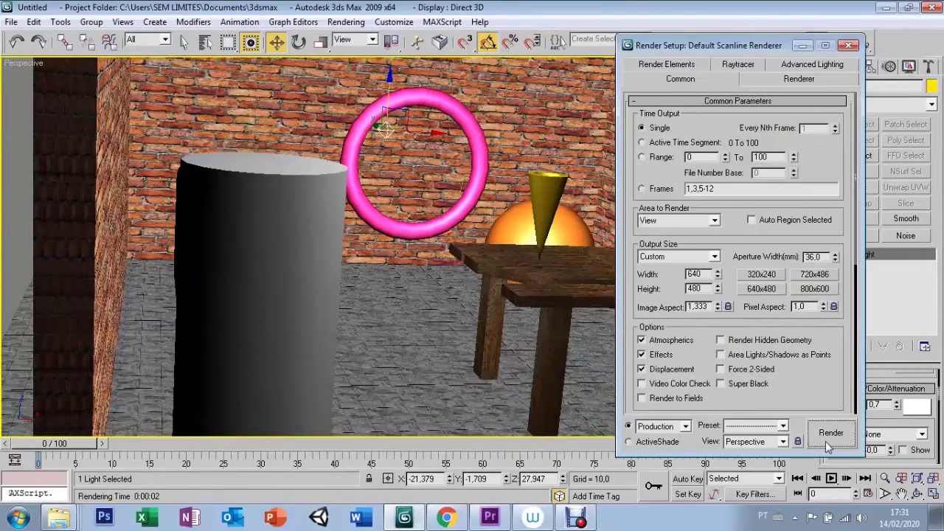
pyautogui.click(824, 436)
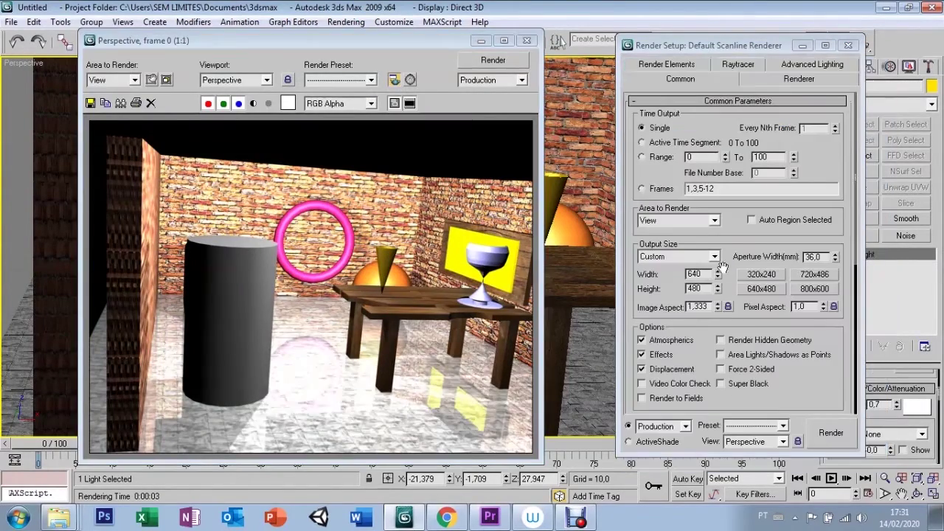
pyautogui.click(526, 40)
pyautogui.click(848, 45)
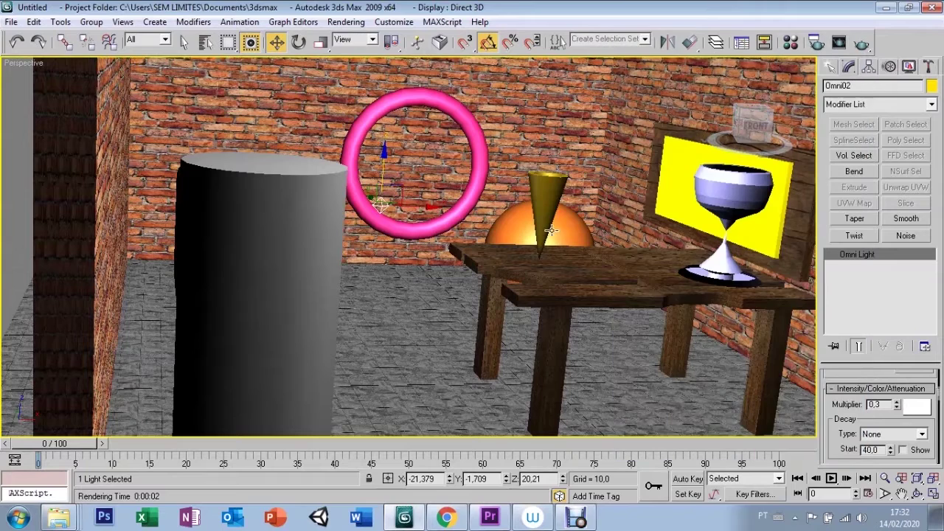
pyautogui.click(714, 200)
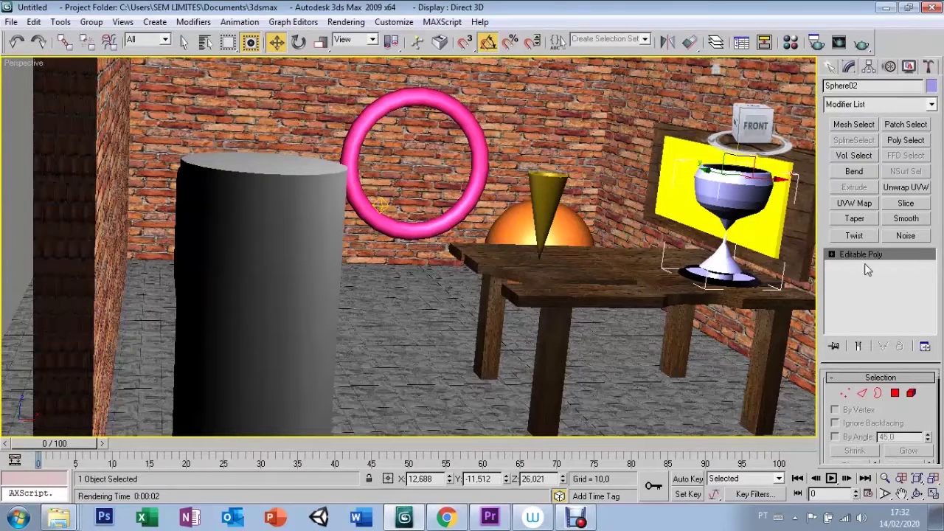
# - Set material 13 - Default to the Anisotropic shader with a white diffuse colour, and move the editor aside
pyautogui.click(790, 42)
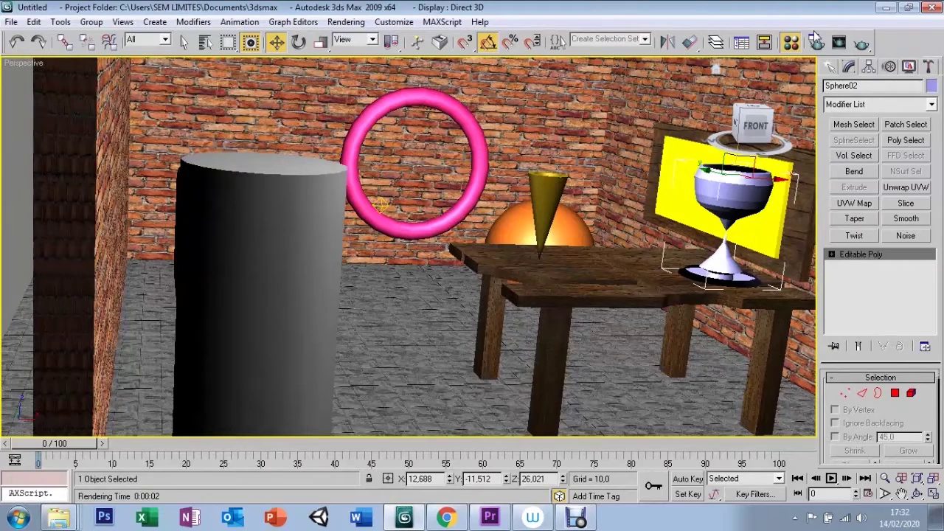
pyautogui.click(706, 161)
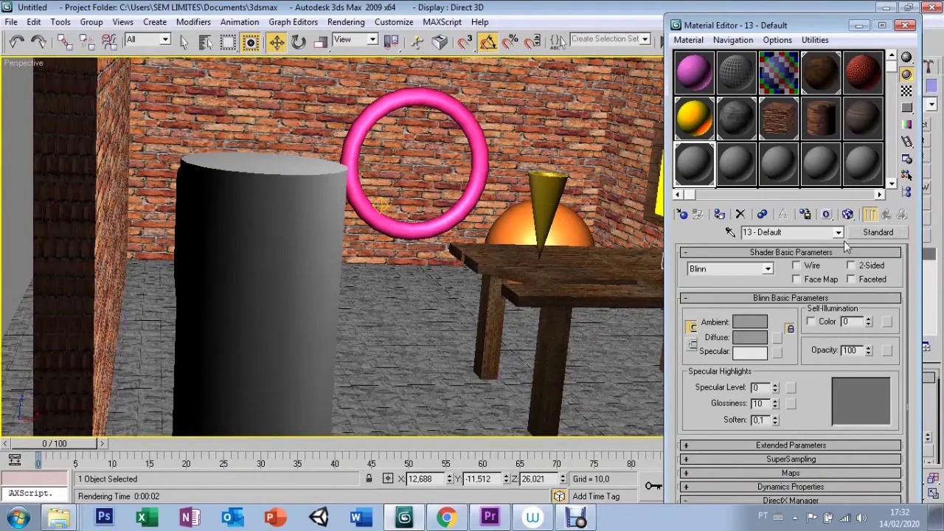
pyautogui.click(766, 270)
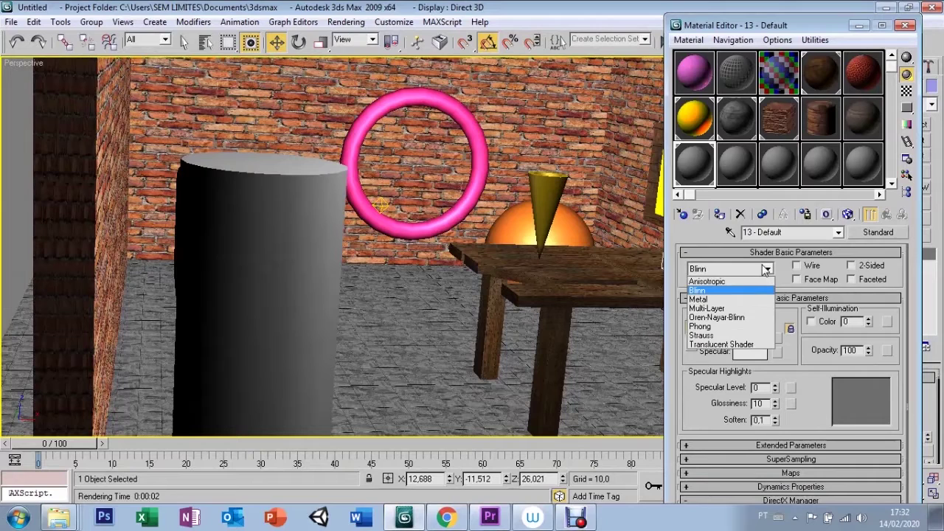
pyautogui.click(722, 283)
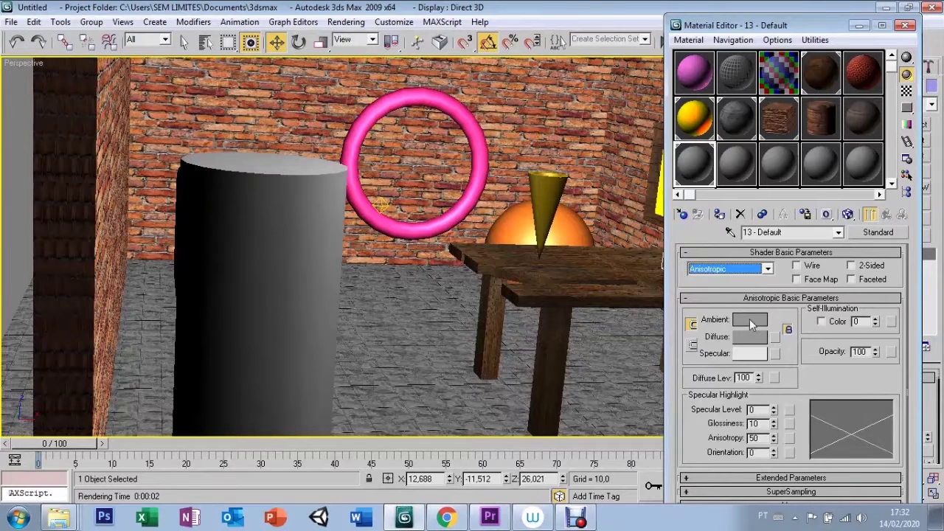
pyautogui.click(760, 338)
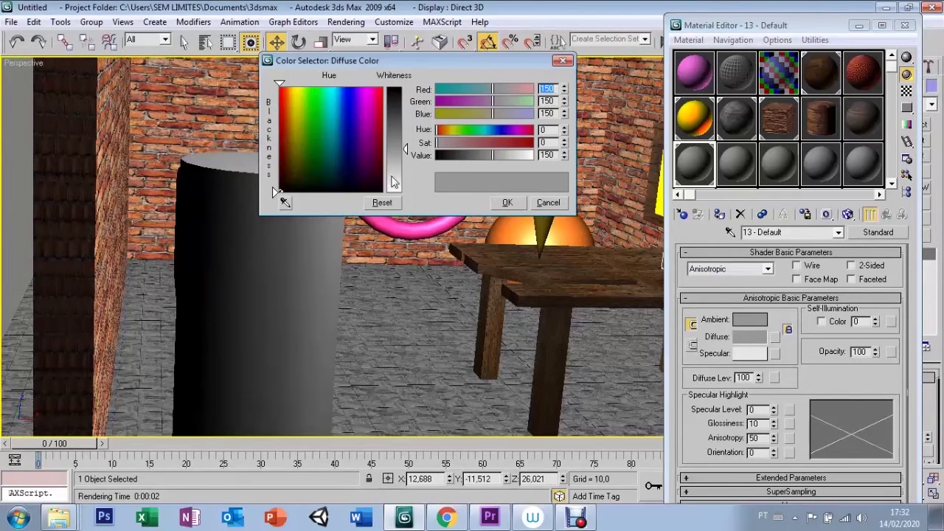
pyautogui.click(393, 184)
pyautogui.click(507, 202)
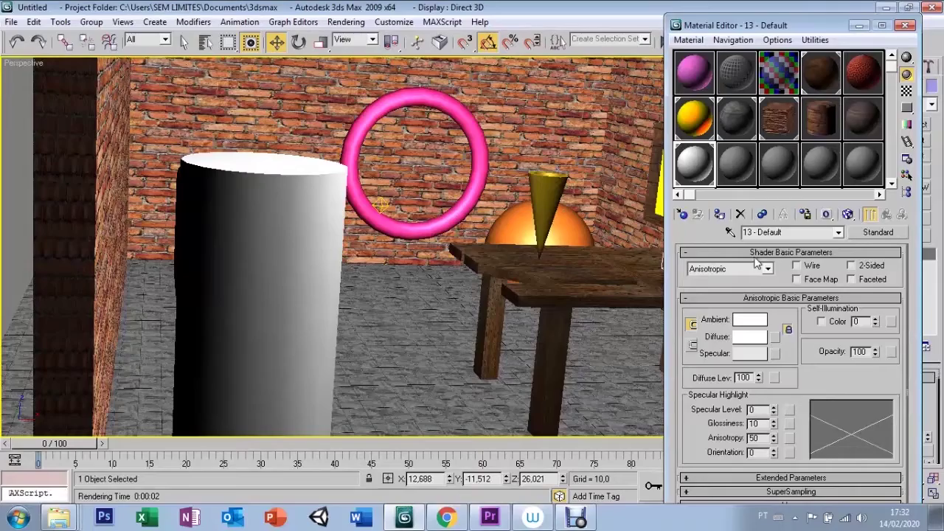
pyautogui.moveTo(715, 28)
pyautogui.mouseDown()
pyautogui.moveTo(723, 148)
pyautogui.moveTo(477, 14)
pyautogui.moveTo(539, 45)
pyautogui.mouseUp()
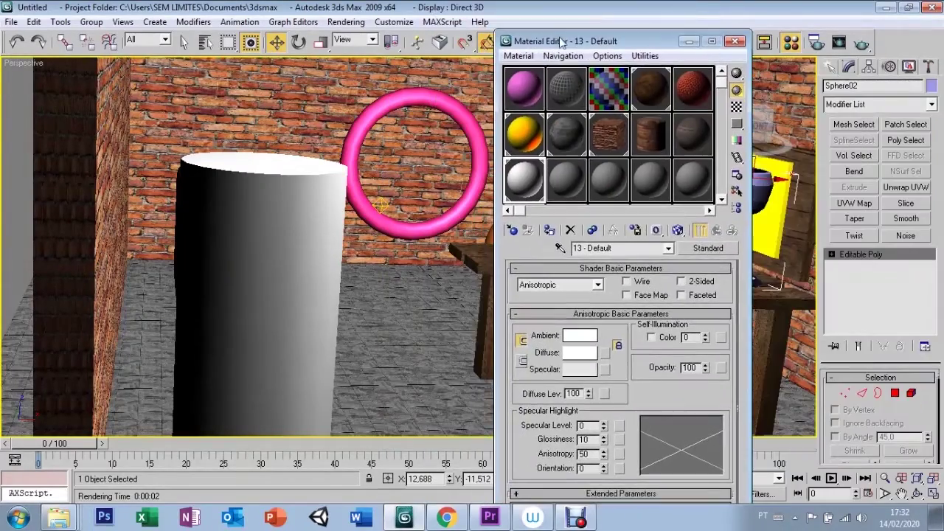
# - Make material 13 two-sided and show fewer, larger samples with a checkered background
pyautogui.click(680, 283)
pyautogui.scroll(-2, 517, 438)
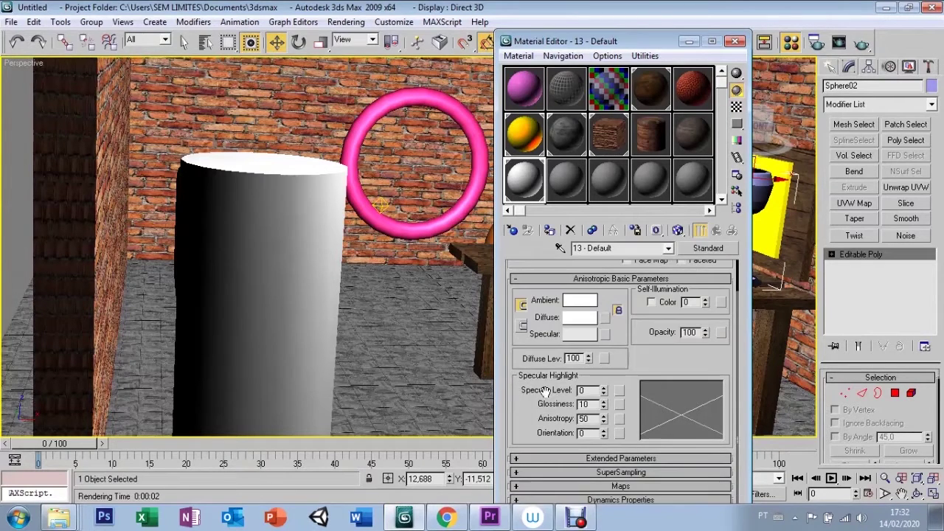
pyautogui.moveTo(603, 421); pyautogui.dragTo(603, 398)
pyautogui.click(531, 89)
pyautogui.rightClick(528, 87)
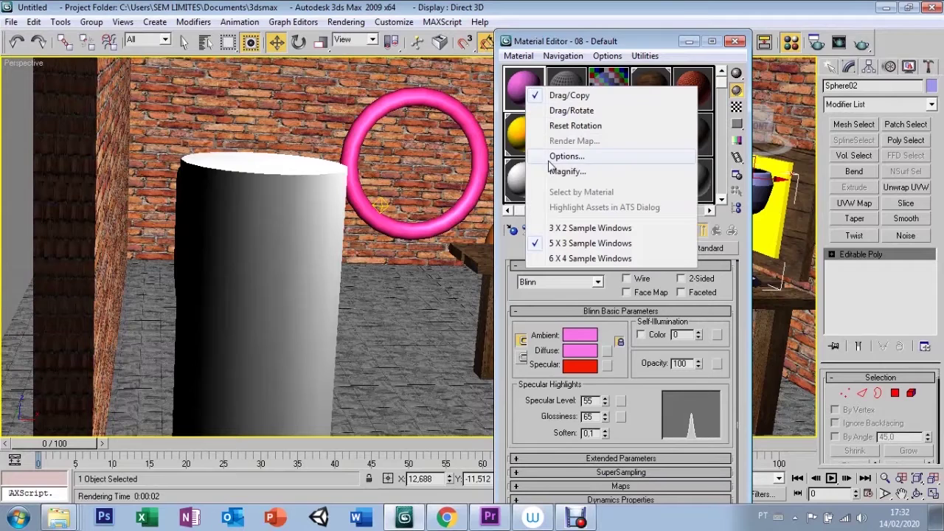
pyautogui.click(568, 228)
pyautogui.moveTo(720, 103); pyautogui.dragTo(598, 146)
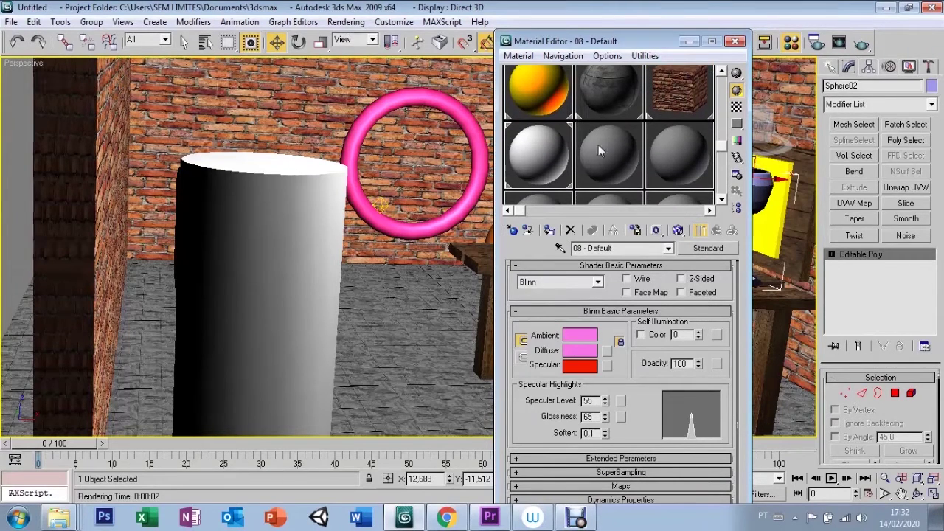
pyautogui.click(525, 148)
pyautogui.click(736, 108)
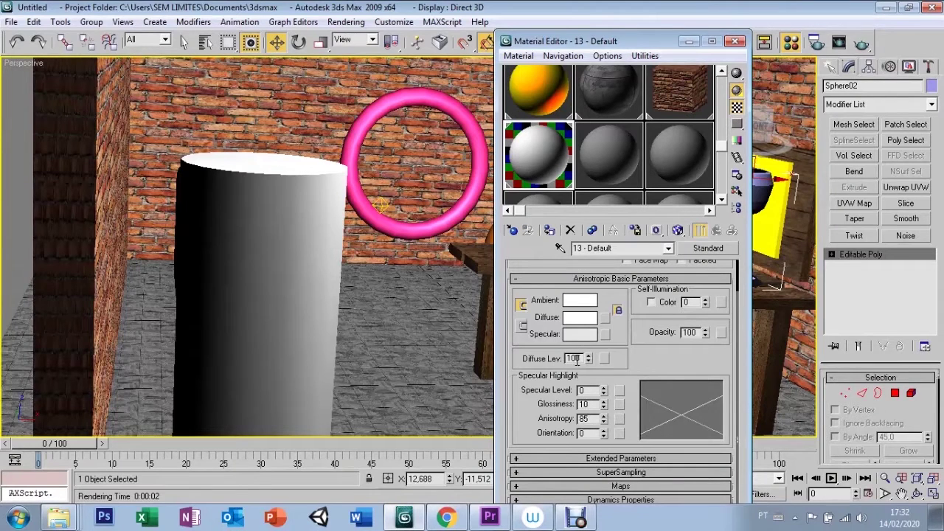
# - Set material 13's Opacity to 40
pyautogui.doubleClick(697, 332)
pyautogui.write('40')
pyautogui.press('Return')
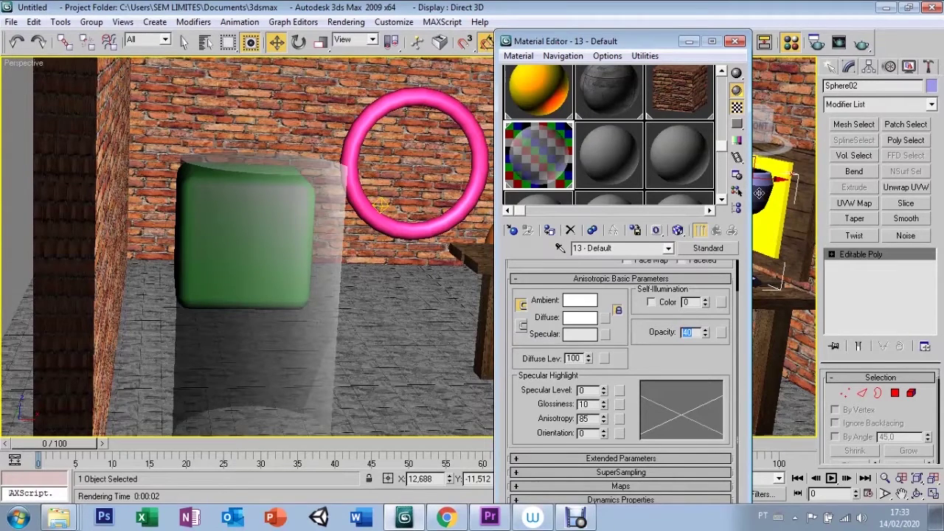
pyautogui.click(533, 158)
pyautogui.scroll(1, 737, 306)
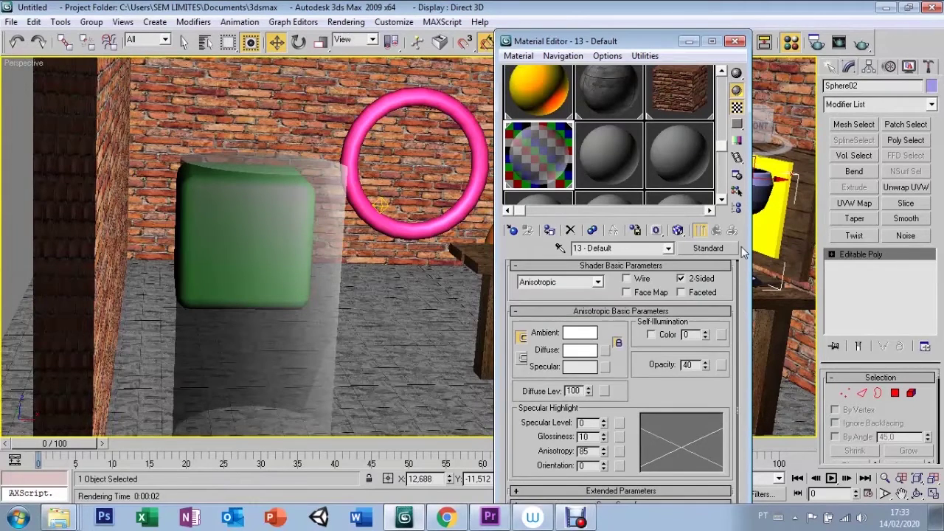
pyautogui.scroll(-1, 627, 295)
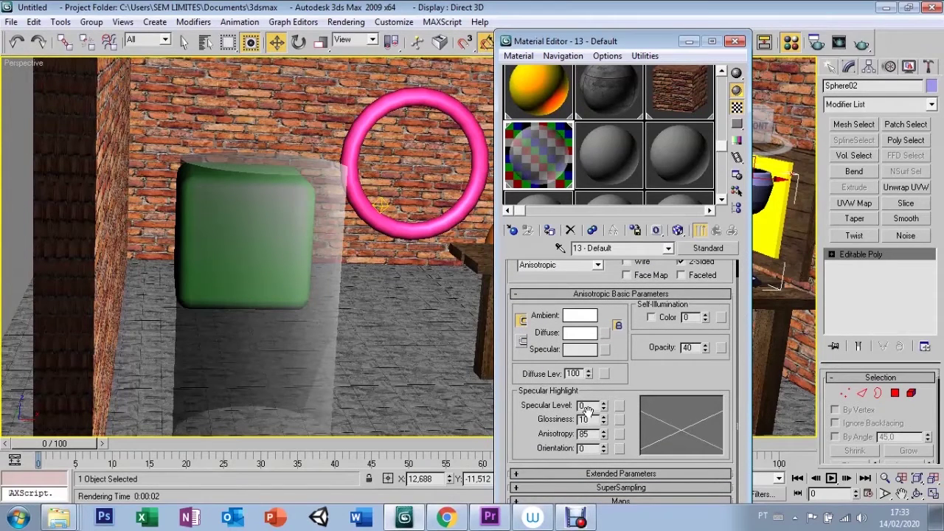
# - Set Anisotropy 73 and Specular Level 75, assign the material to the goblet, and show it in the viewport
pyautogui.moveTo(603, 435); pyautogui.dragTo(603, 419)
pyautogui.moveTo(603, 435); pyautogui.dragTo(603, 453)
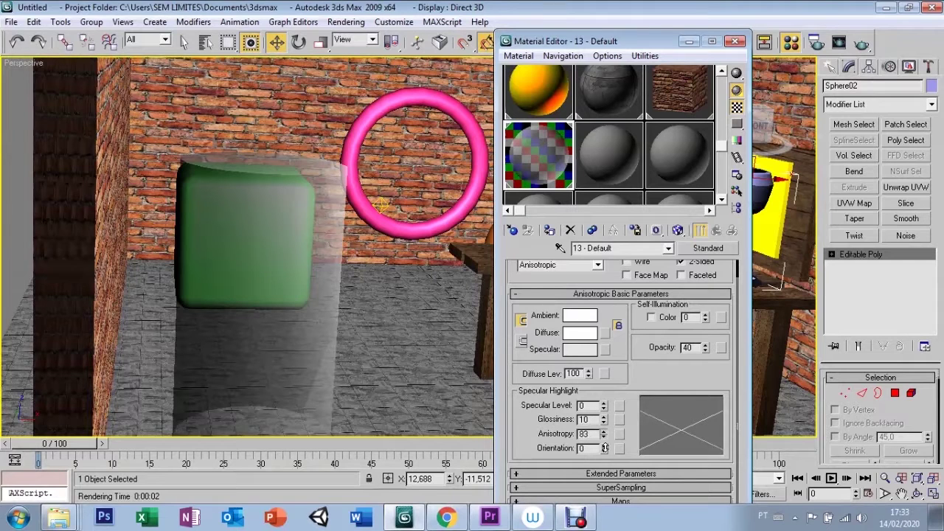
pyautogui.moveTo(605, 405); pyautogui.dragTo(601, 363)
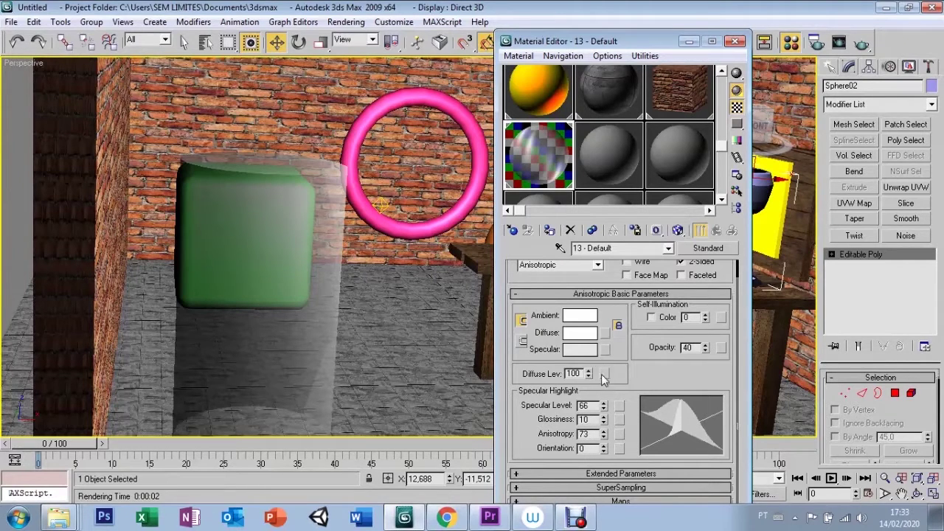
pyautogui.moveTo(603, 405); pyautogui.dragTo(604, 390)
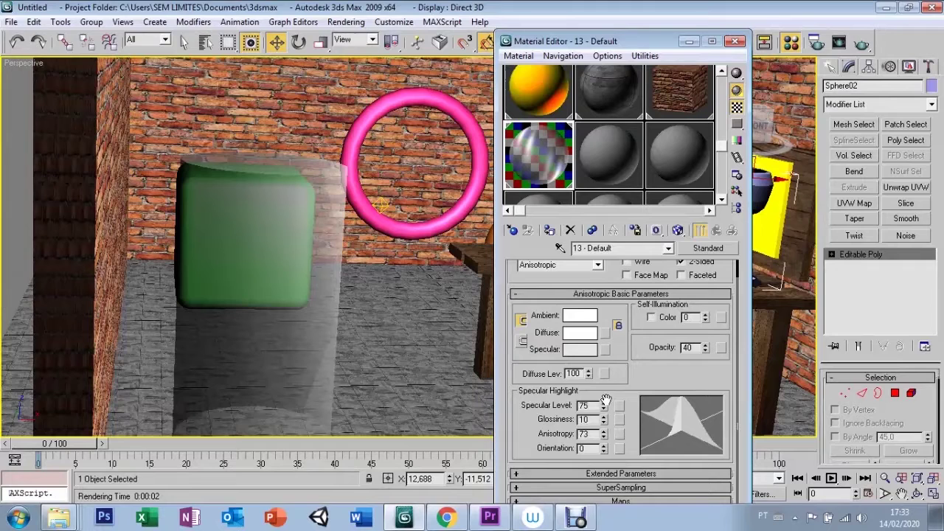
pyautogui.click(553, 231)
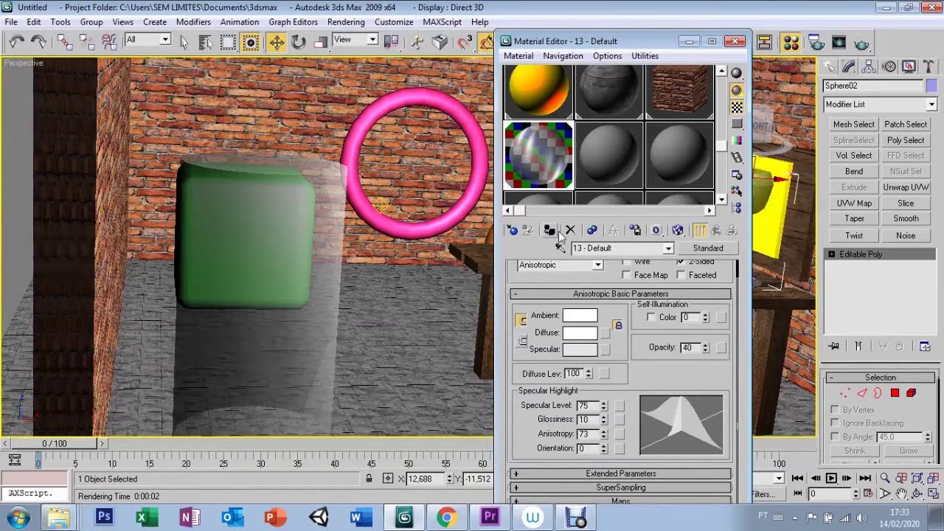
pyautogui.click(676, 231)
pyautogui.moveTo(635, 41)
pyautogui.mouseDown()
pyautogui.moveTo(483, 168)
pyautogui.moveTo(579, 57)
pyautogui.moveTo(554, 57)
pyautogui.moveTo(604, 61)
pyautogui.moveTo(391, 90)
pyautogui.moveTo(541, 18)
pyautogui.mouseUp()
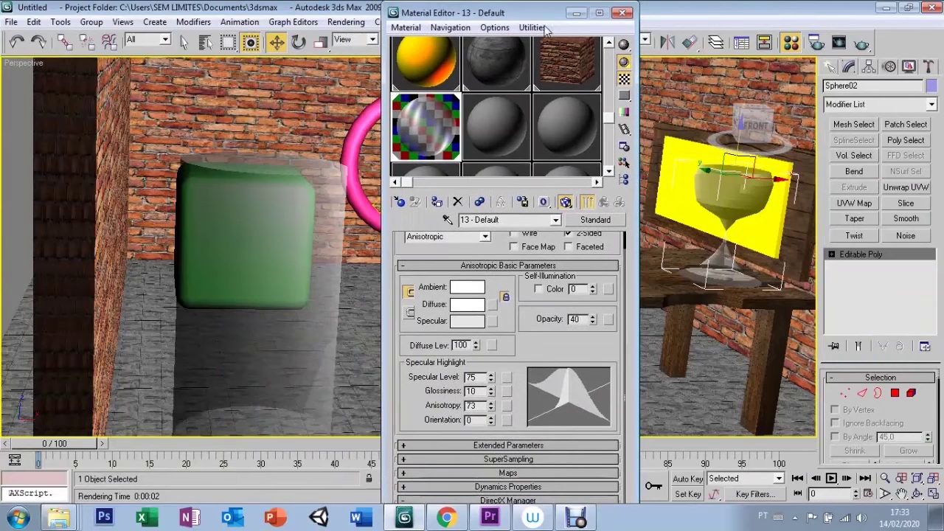
# - Assign a Falloff map to material 13's Opacity channel and display it in the viewport
pyautogui.click(421, 472)
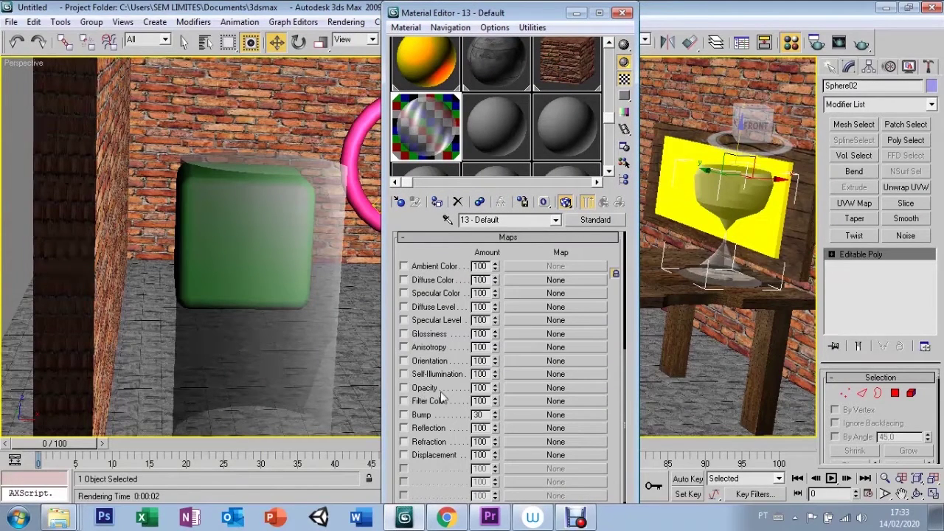
pyautogui.click(516, 388)
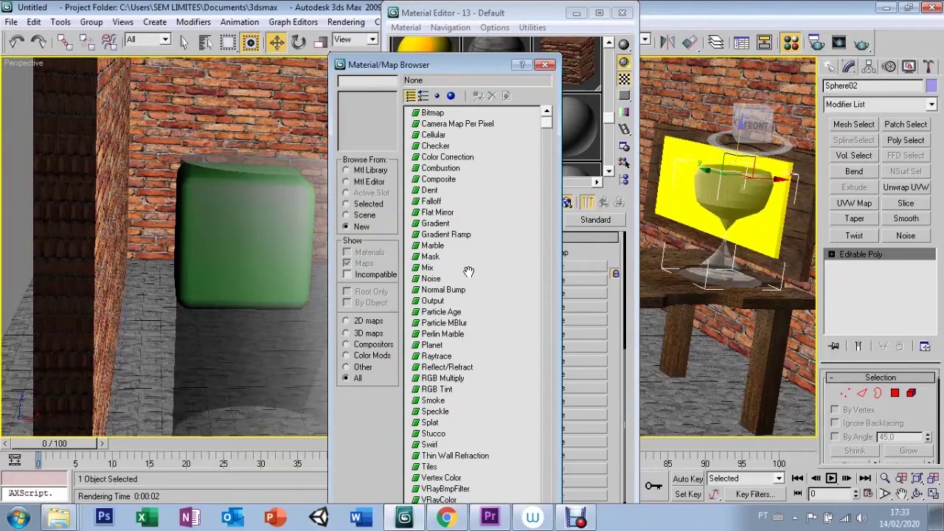
pyautogui.doubleClick(431, 201)
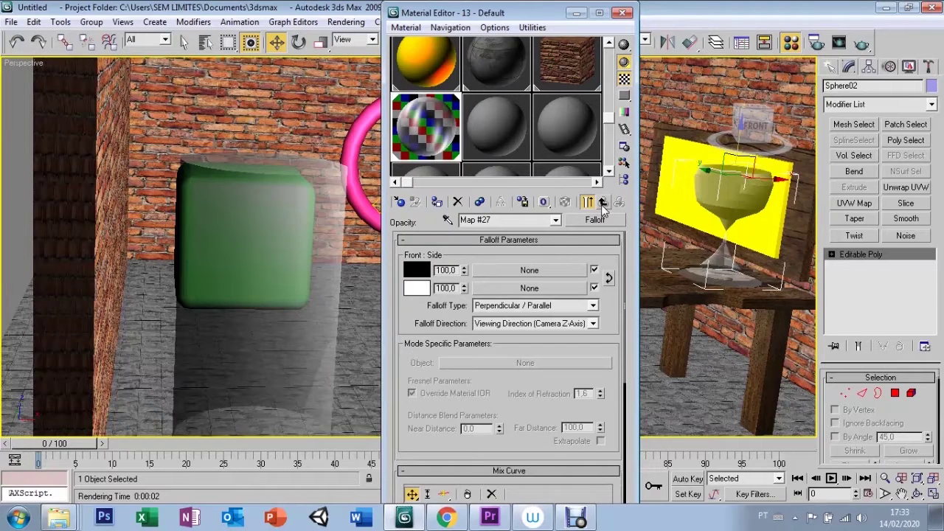
pyautogui.click(601, 205)
pyautogui.click(565, 201)
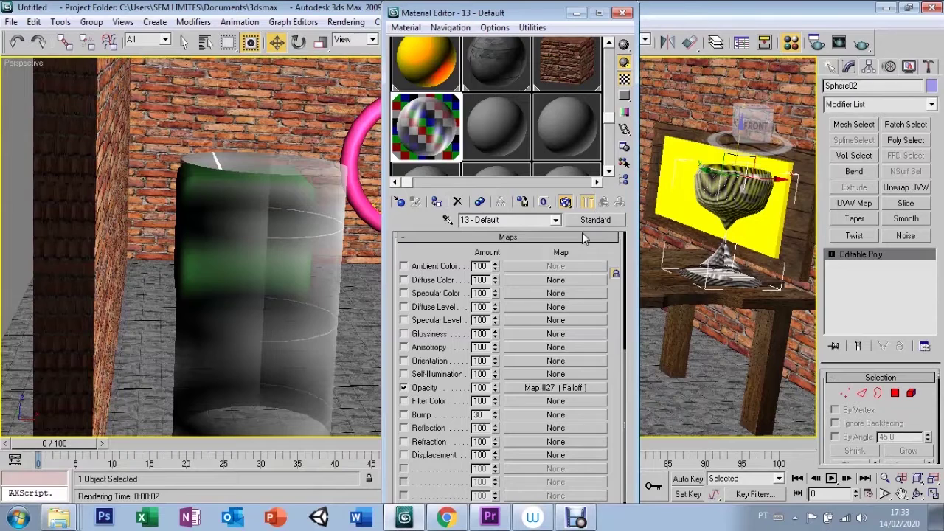
# - Review the Falloff map's settings
pyautogui.scroll(2, 627, 353)
pyautogui.click(571, 416)
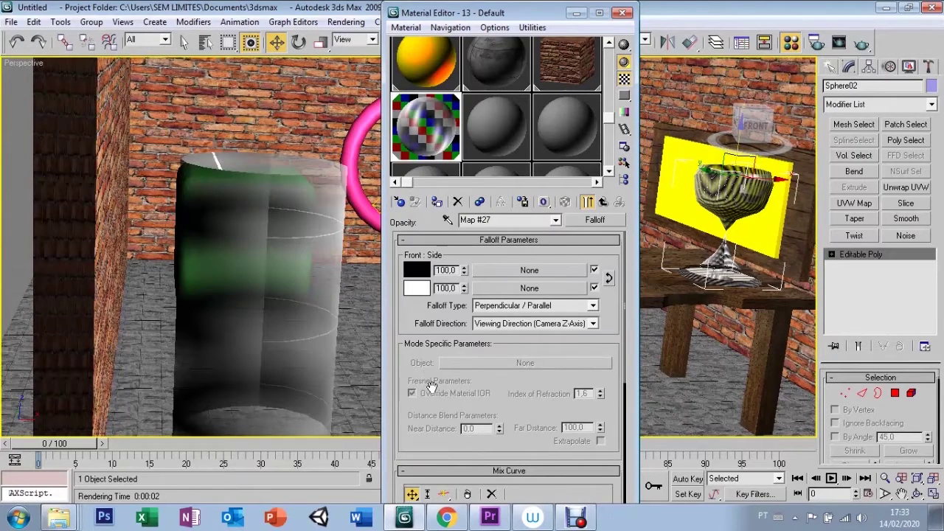
pyautogui.scroll(-2, 421, 371)
pyautogui.scroll(-2, 424, 331)
pyautogui.scroll(-2, 425, 295)
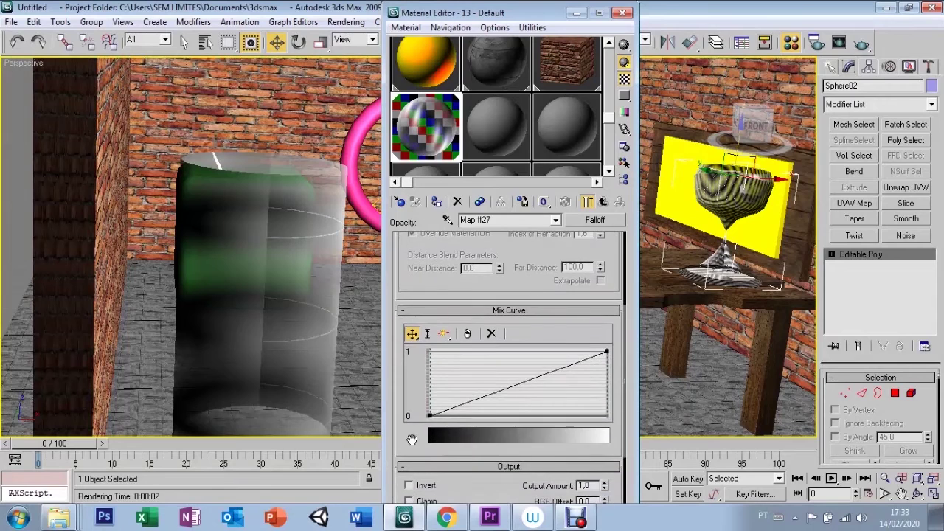
pyautogui.scroll(-3, 425, 303)
pyautogui.scroll(-3, 424, 321)
pyautogui.scroll(-2, 424, 335)
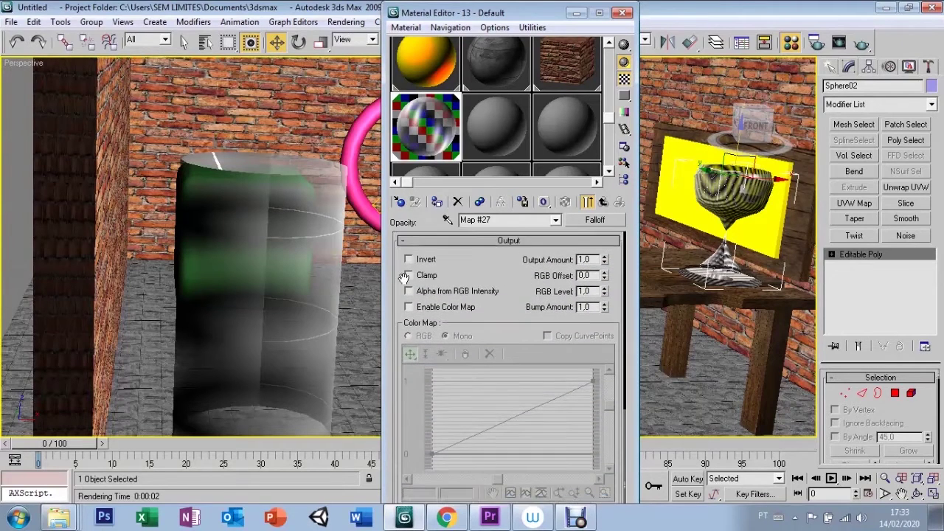
pyautogui.scroll(5, 422, 345)
pyautogui.scroll(1, 413, 361)
pyautogui.scroll(4, 402, 374)
pyautogui.scroll(2, 403, 398)
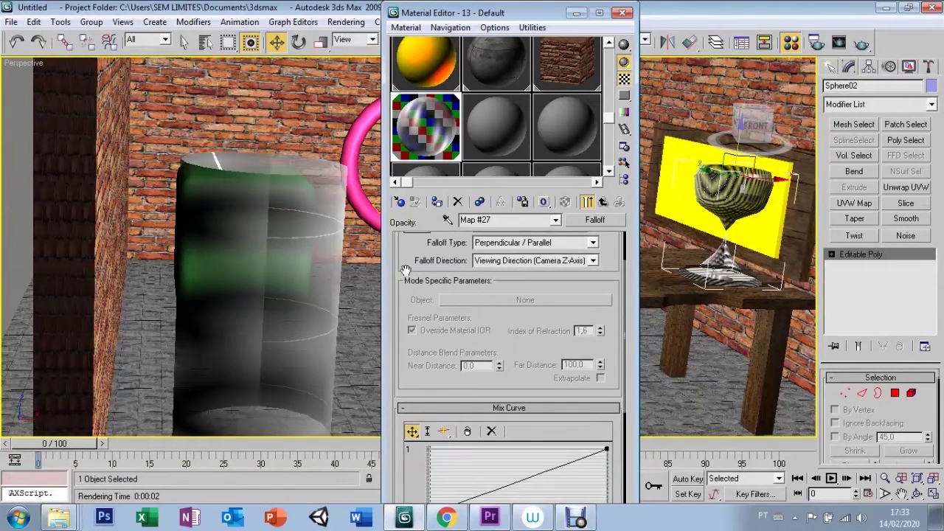
pyautogui.scroll(1, 417, 410)
# - Set the Opacity map amount to 80 on material 13 and close the Material Editor
pyautogui.click(603, 202)
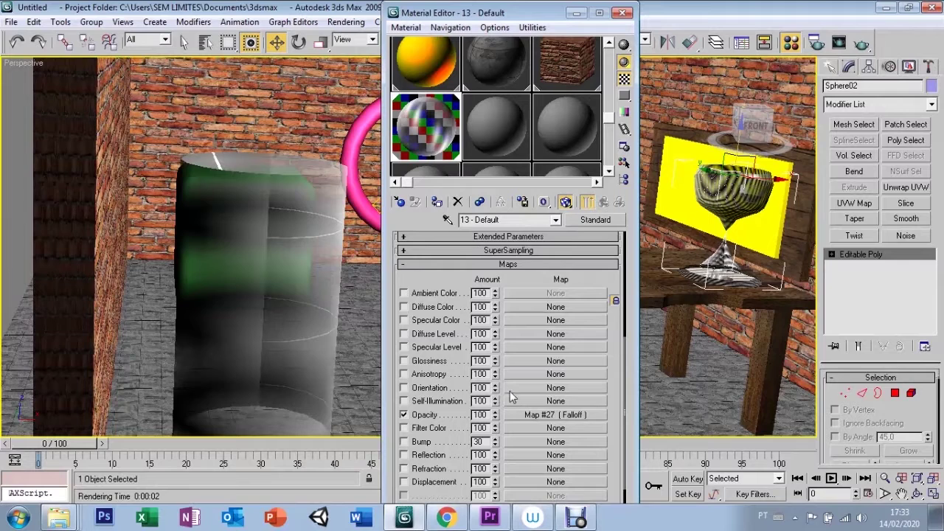
pyautogui.moveTo(488, 414); pyautogui.dragTo(464, 418)
pyautogui.write('80')
pyautogui.press('Return')
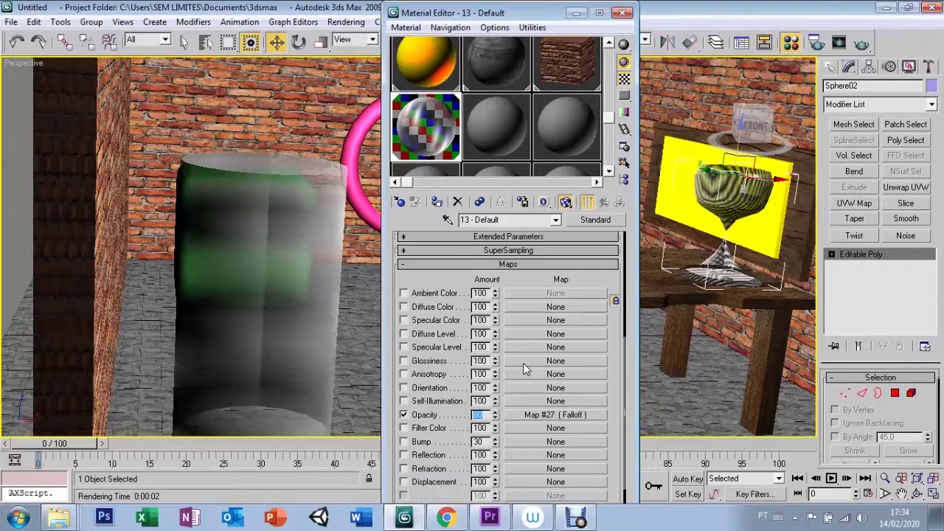
pyautogui.click(623, 12)
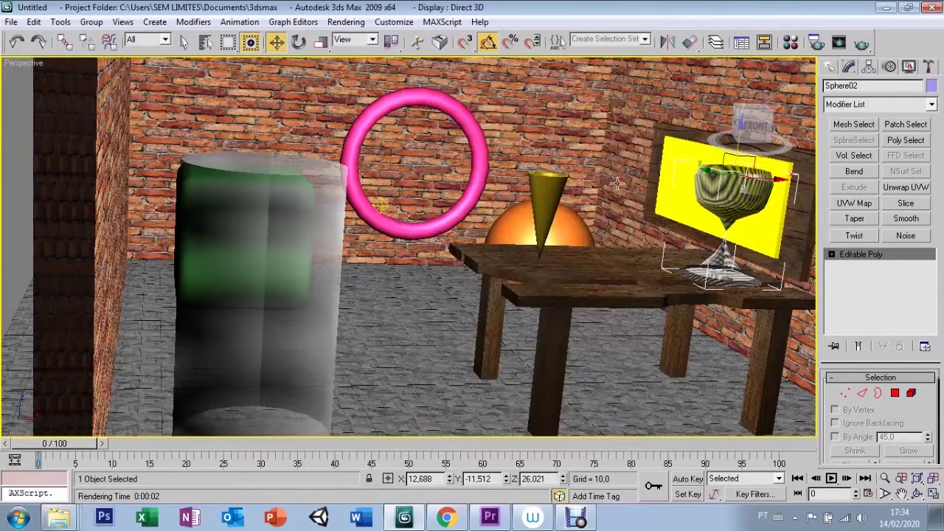
# - Test-render the whole room, then a close-up of the glass goblet, and return to the wide room view
pyautogui.hotkey('shift', 'q')
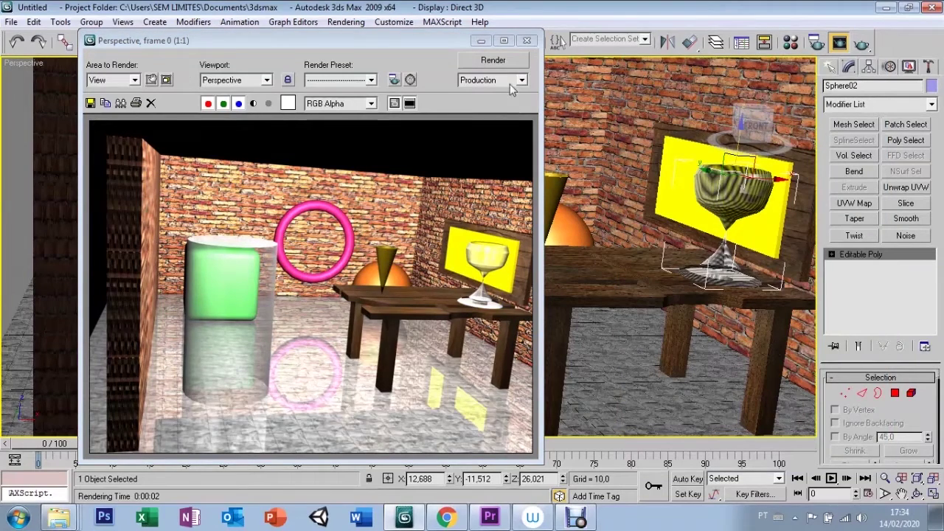
pyautogui.click(527, 39)
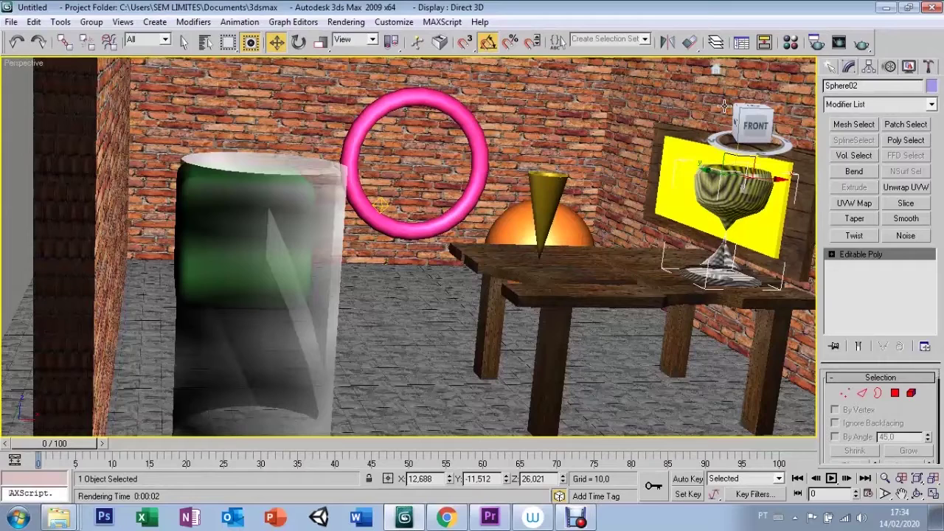
pyautogui.press('z')
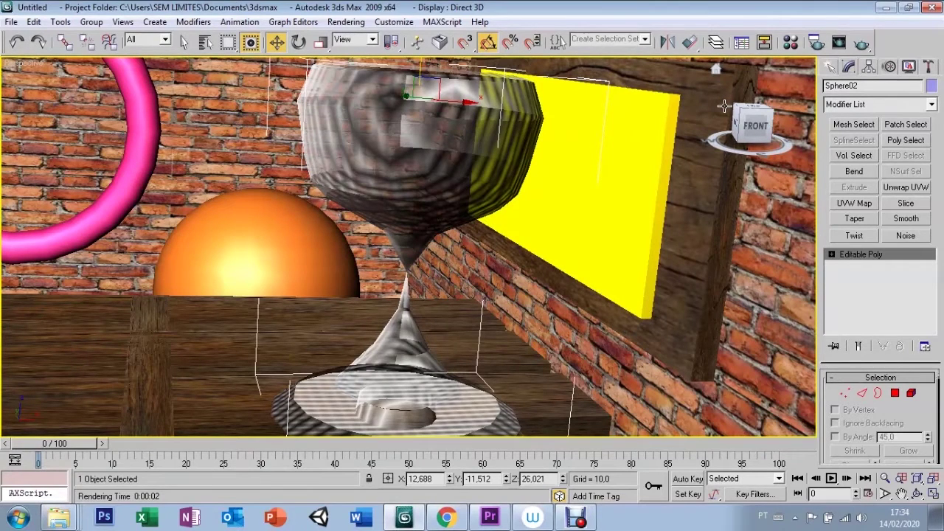
pyautogui.hotkey('shift', 'q')
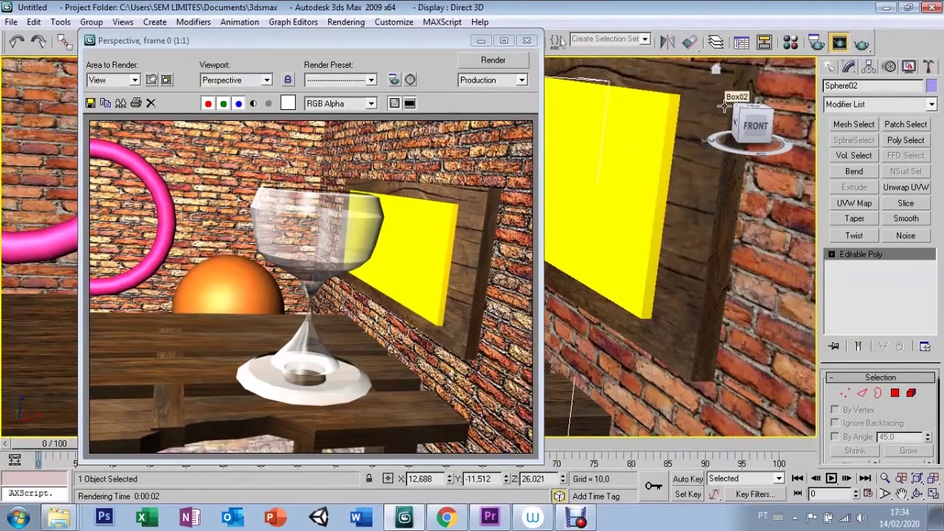
pyautogui.click(526, 39)
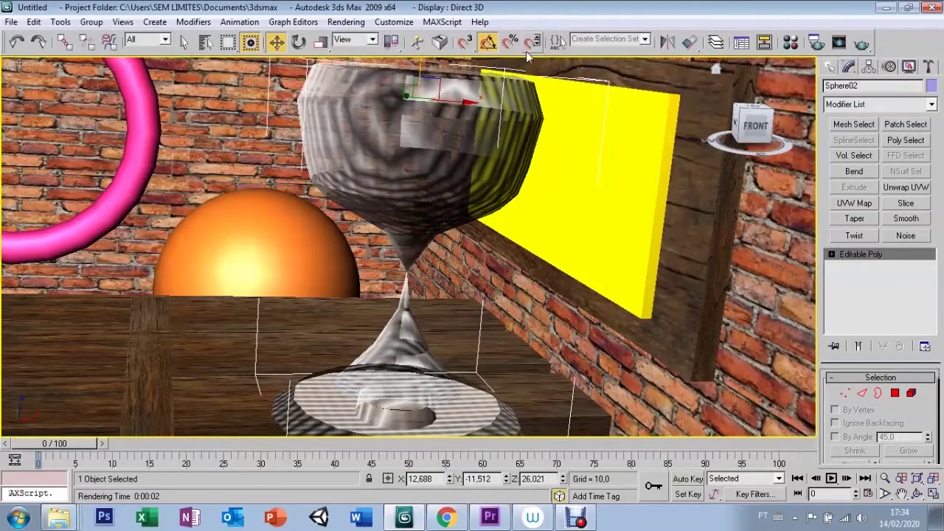
pyautogui.hotkey('shift', 'z')
pyautogui.hotkey('shift', 'z')
pyautogui.hotkey('shift', 'z')
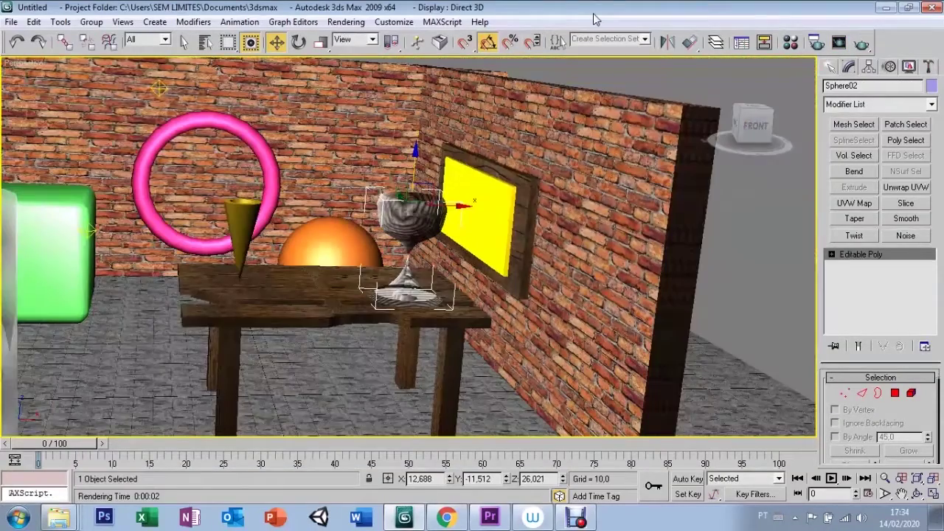